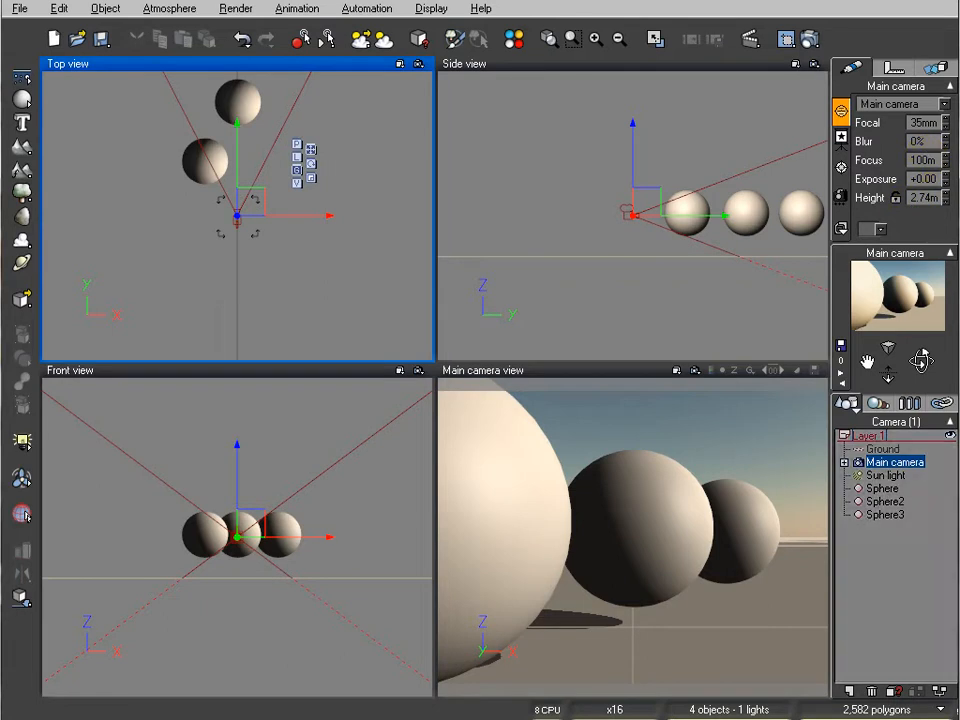
right_click_drag(368, 158, 365, 249)
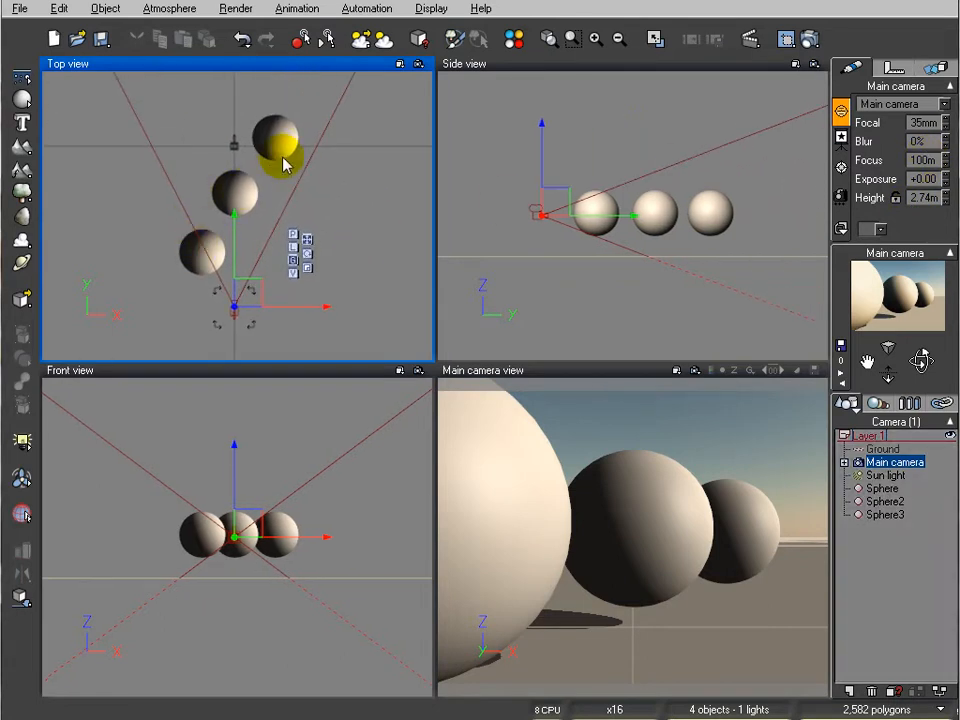
right_click_drag(373, 184, 403, 161)
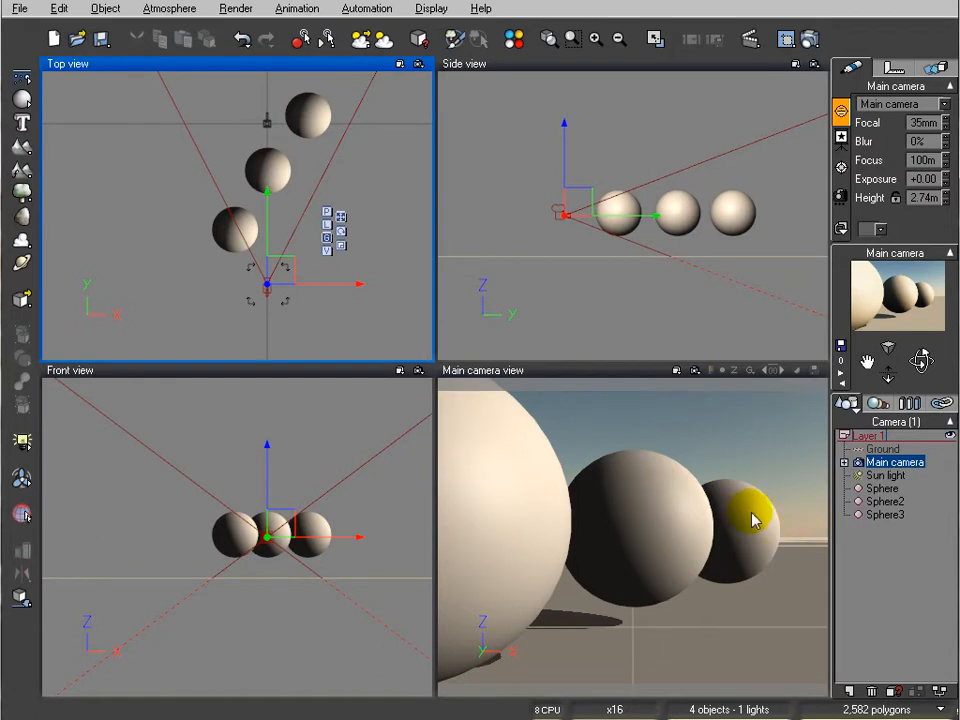
left_click(755, 114)
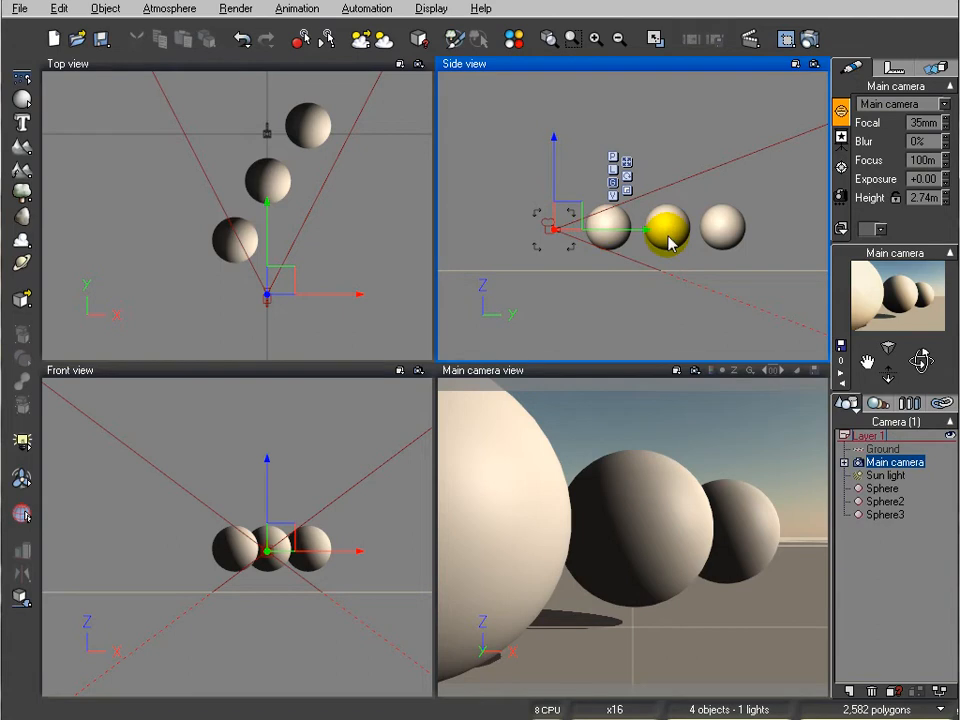
mouse_move(669, 242)
right_mouse_down()
mouse_move(687, 211)
mouse_move(679, 229)
right_mouse_up()
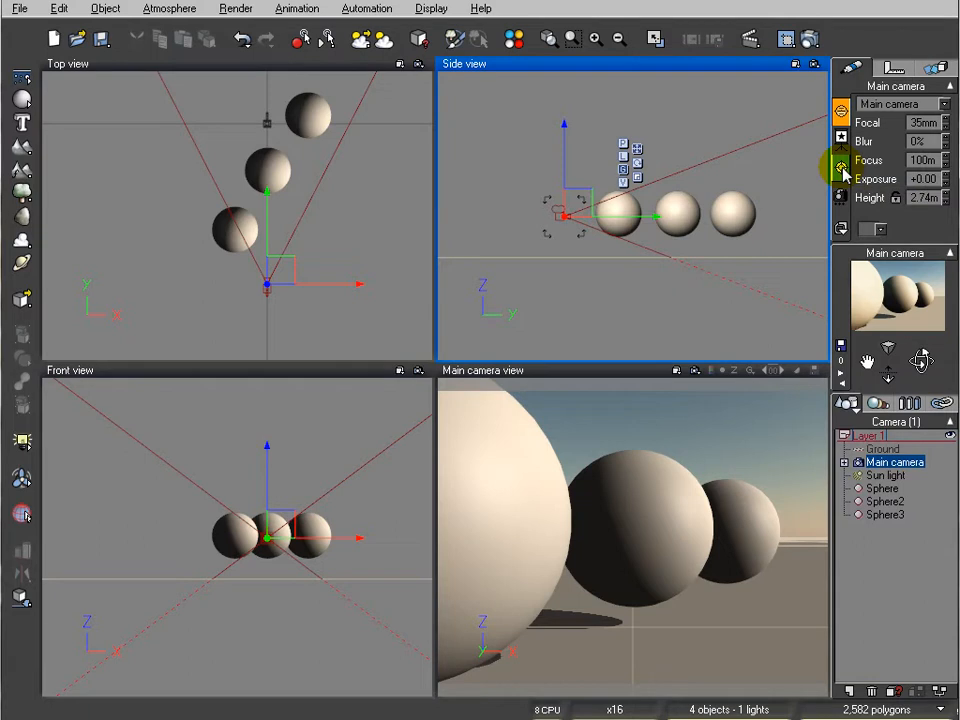
- Select the main camera's focus target and move it along the Y axis back towards the camera
left_click(841, 166)
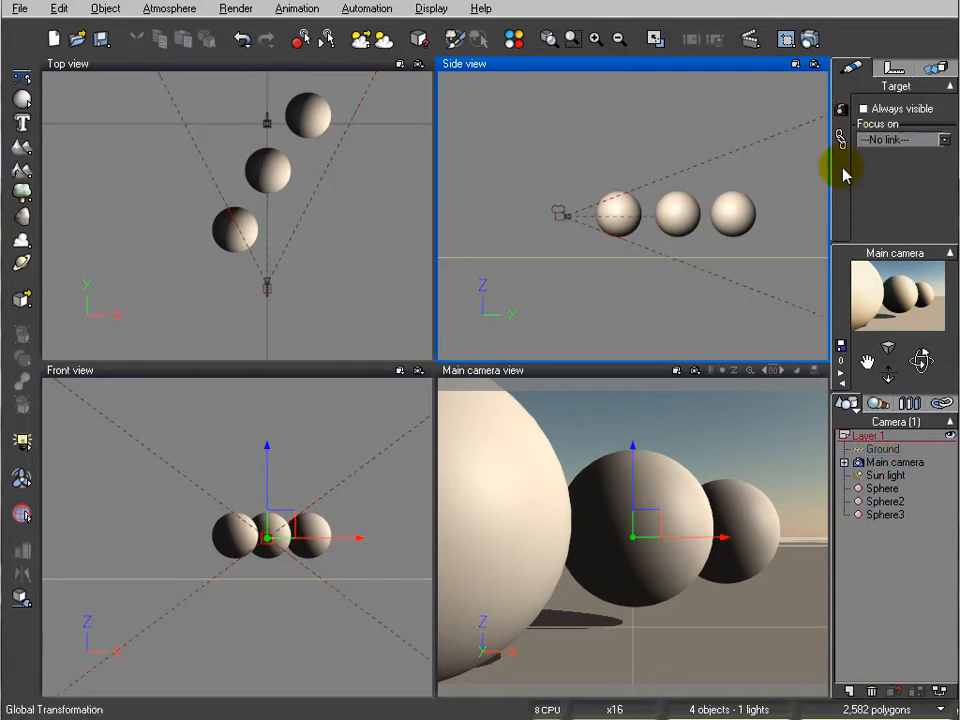
left_click(380, 190)
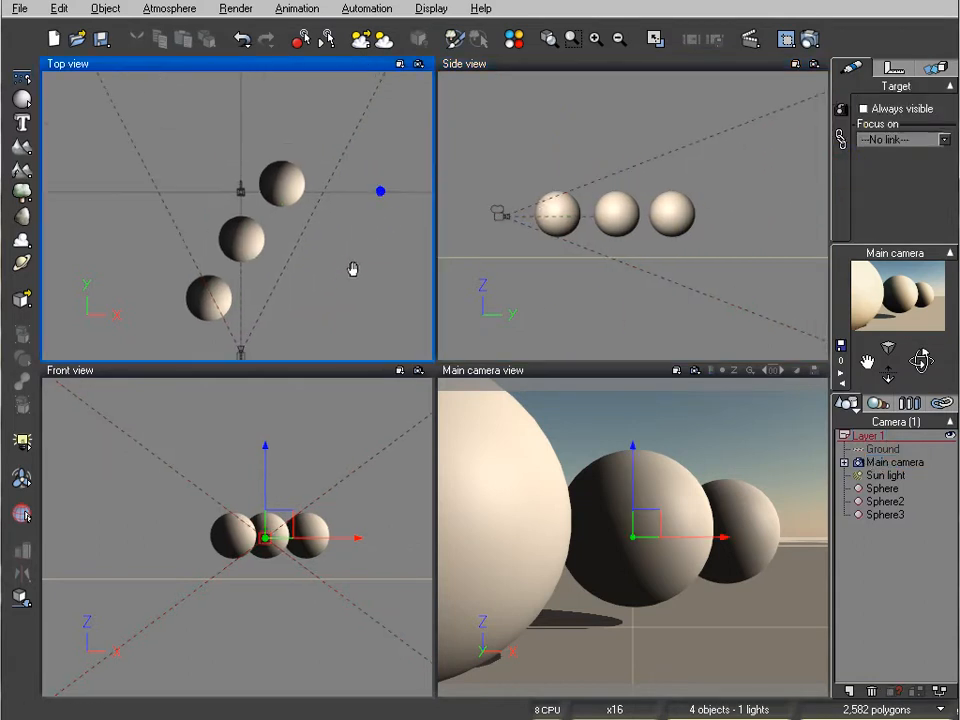
scroll(353, 264, "down", 6)
scroll(353, 264, "up", 1)
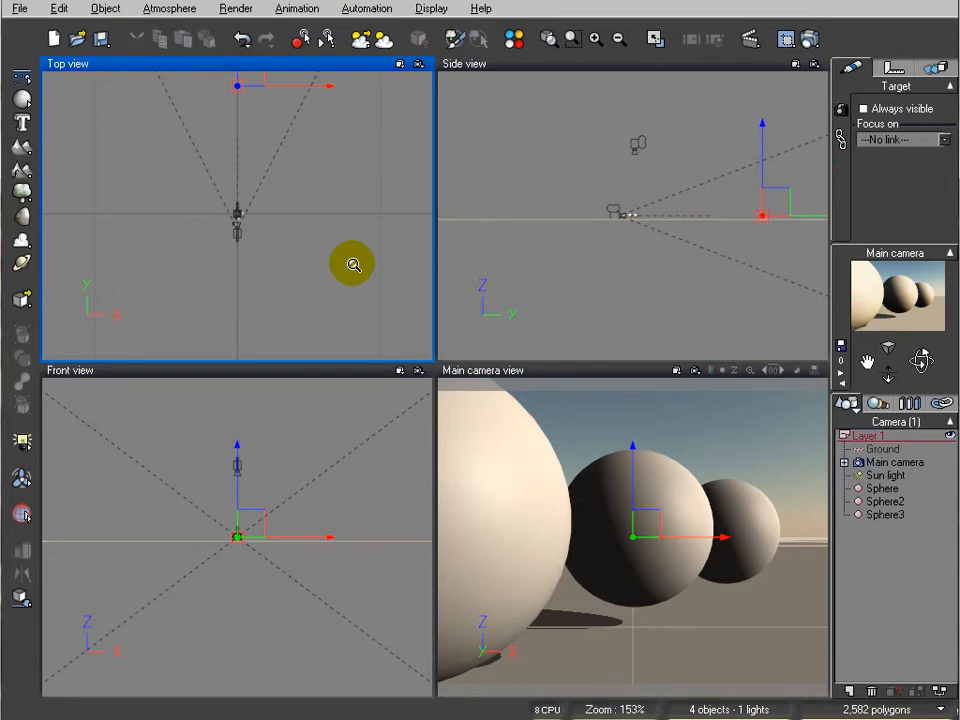
right_click_drag(305, 134, 310, 194)
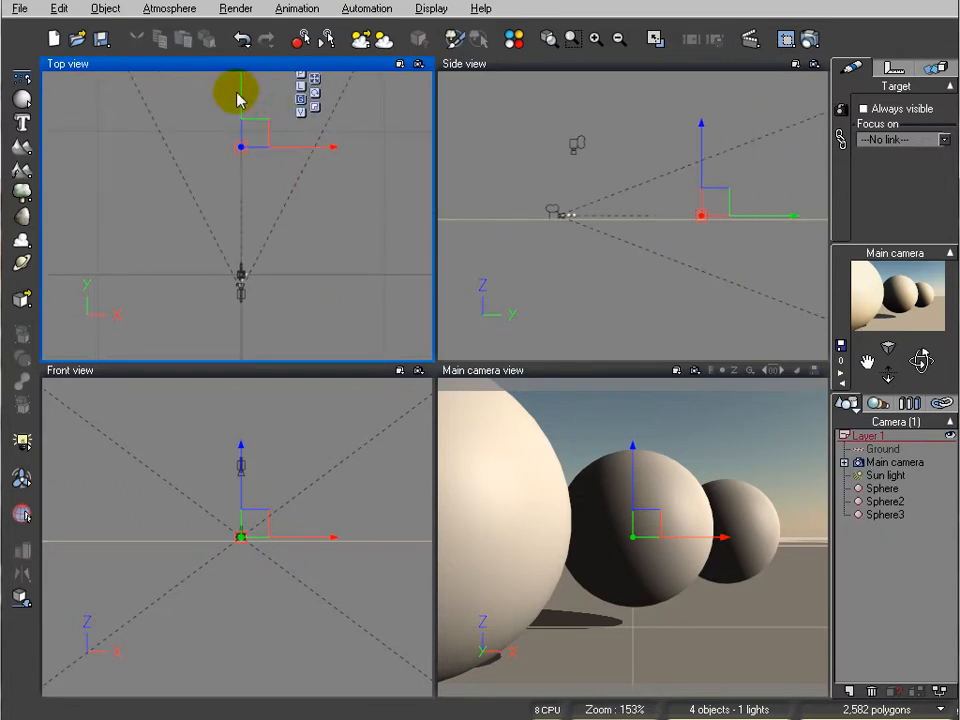
left_click_drag(241, 92, 244, 214)
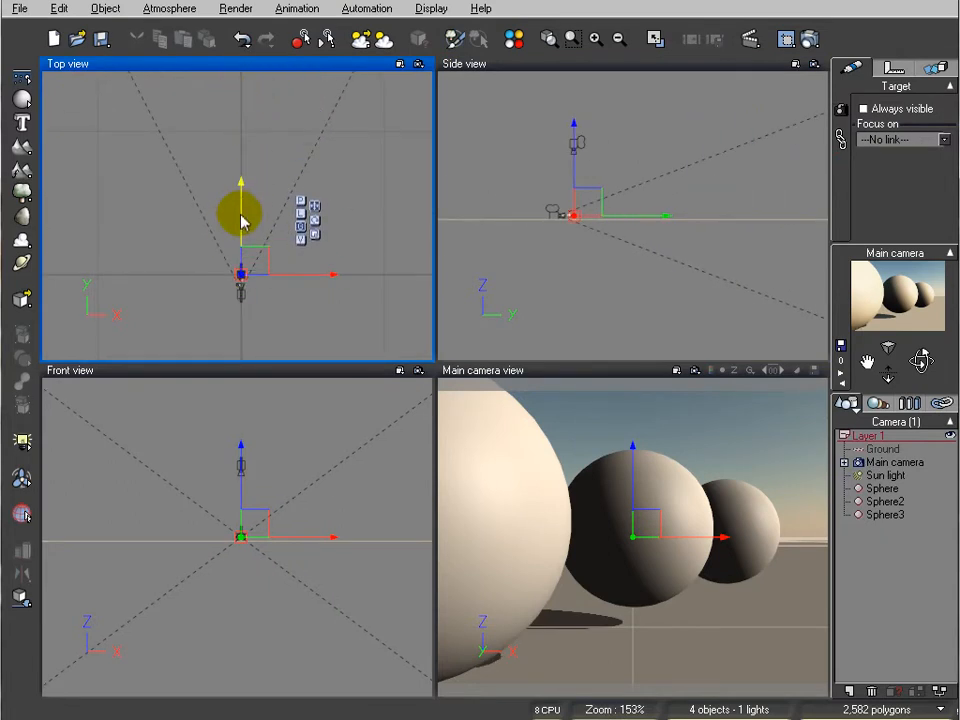
- Move the camera's focus target along the Y axis onto the middle sphere
scroll(600, 250, "up", 5)
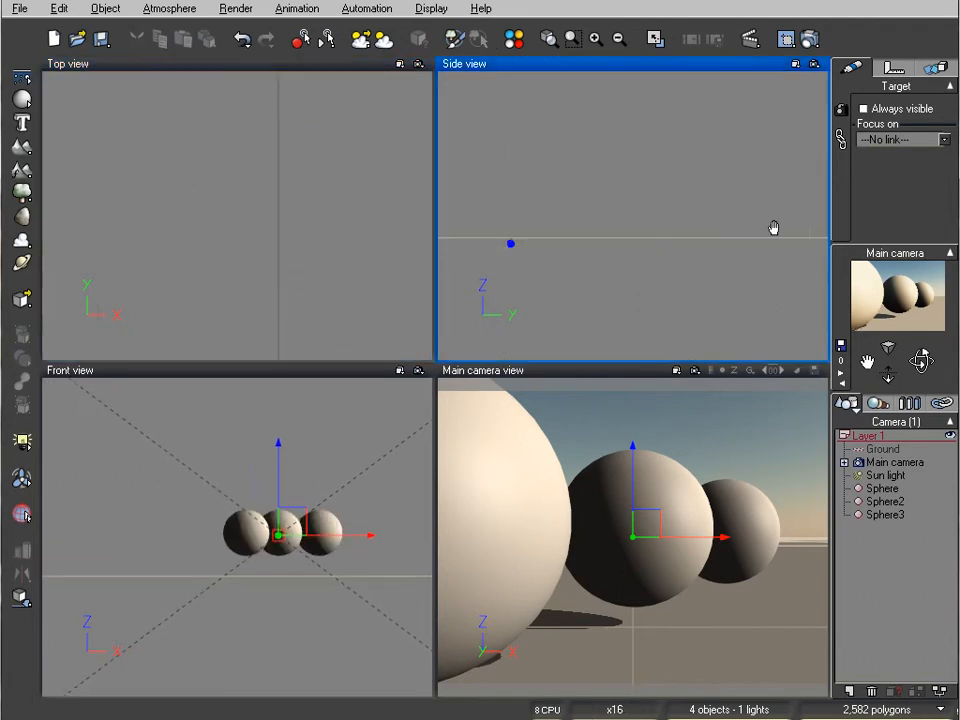
right_click_drag(490, 222, 673, 225)
scroll(639, 244, "up", 2)
left_click_drag(653, 151, 574, 146)
right_click_drag(569, 214, 649, 230)
left_click_drag(646, 160, 644, 158)
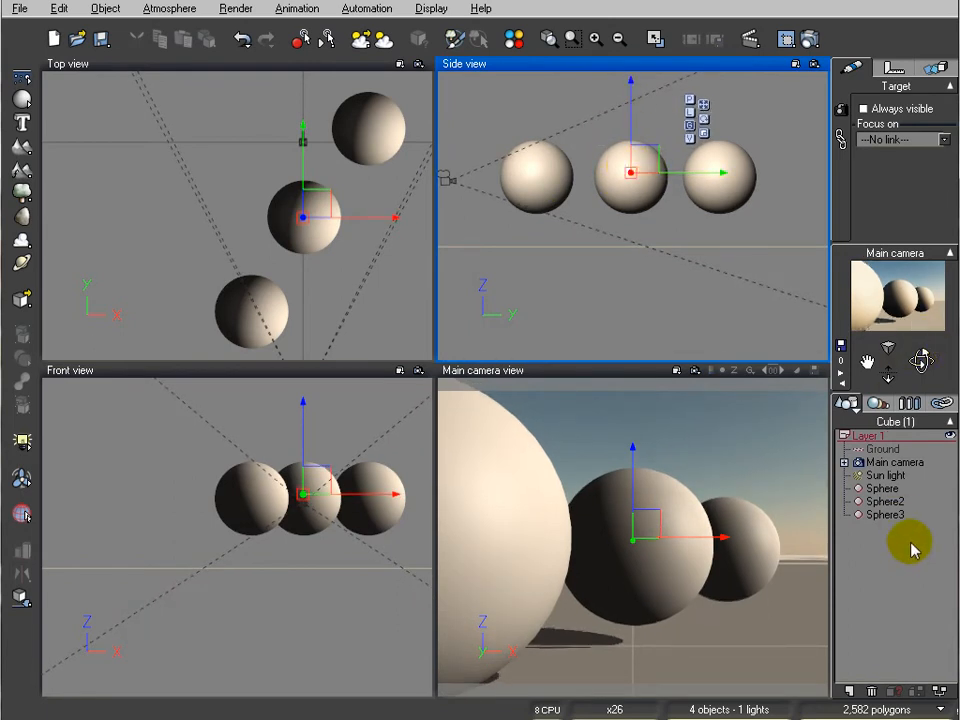
- Select the main camera and render its view to screen with the Final quality preset at 640x480
left_click(900, 464)
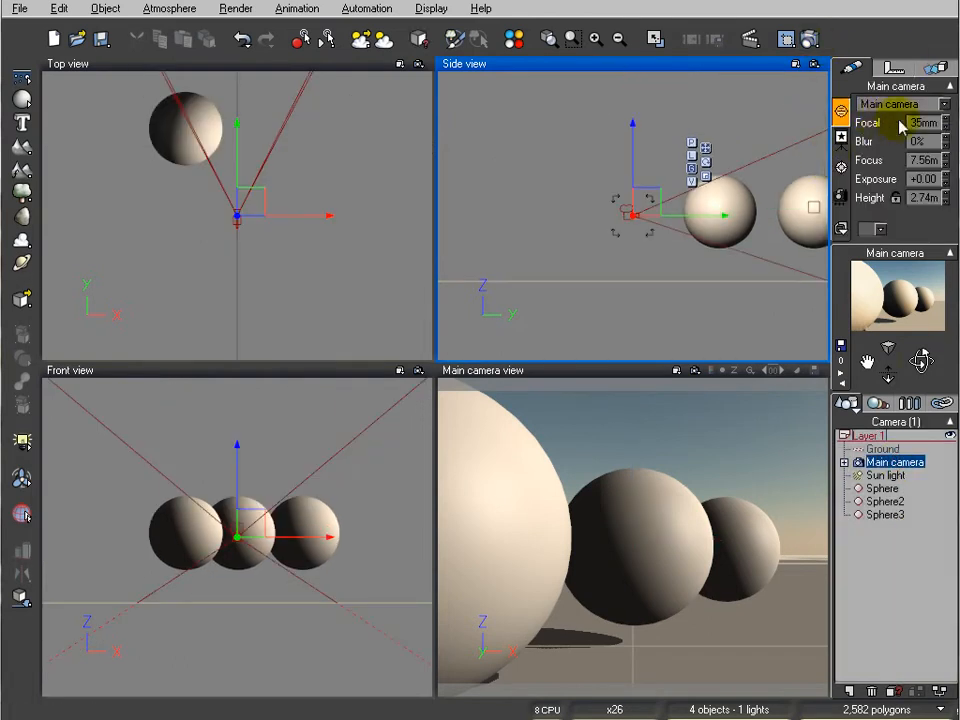
left_click(810, 39)
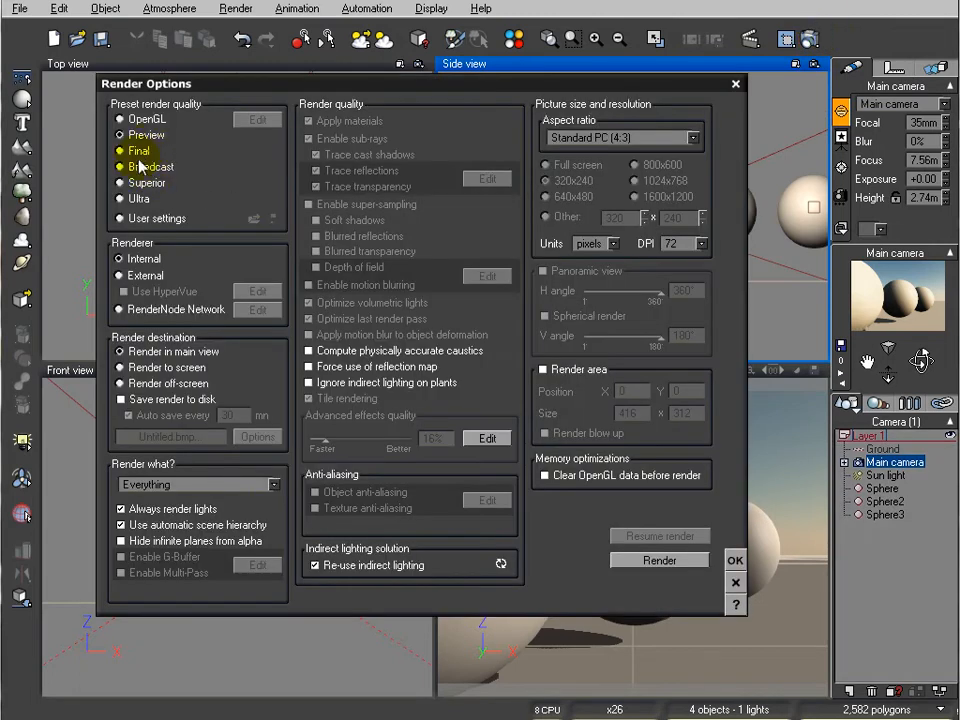
left_click(139, 151)
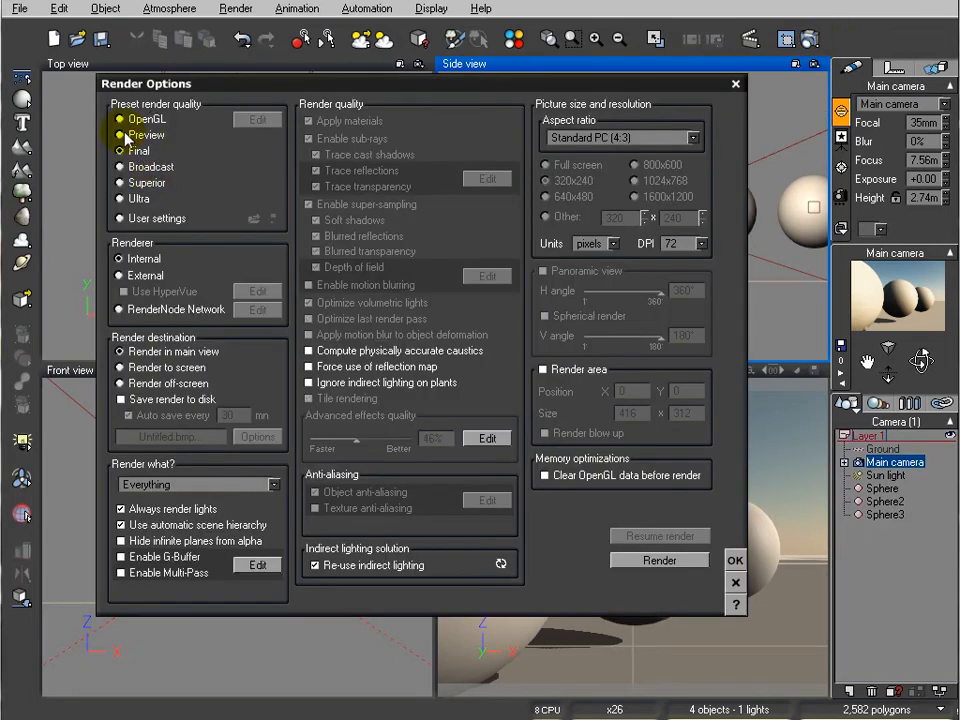
left_click(168, 368)
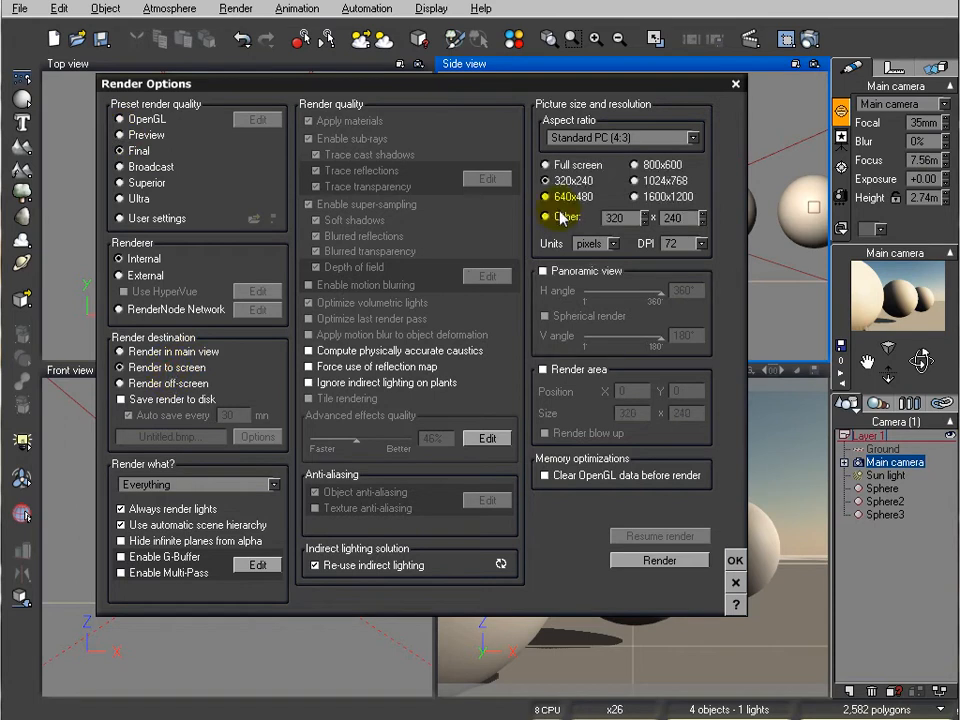
left_click(684, 561)
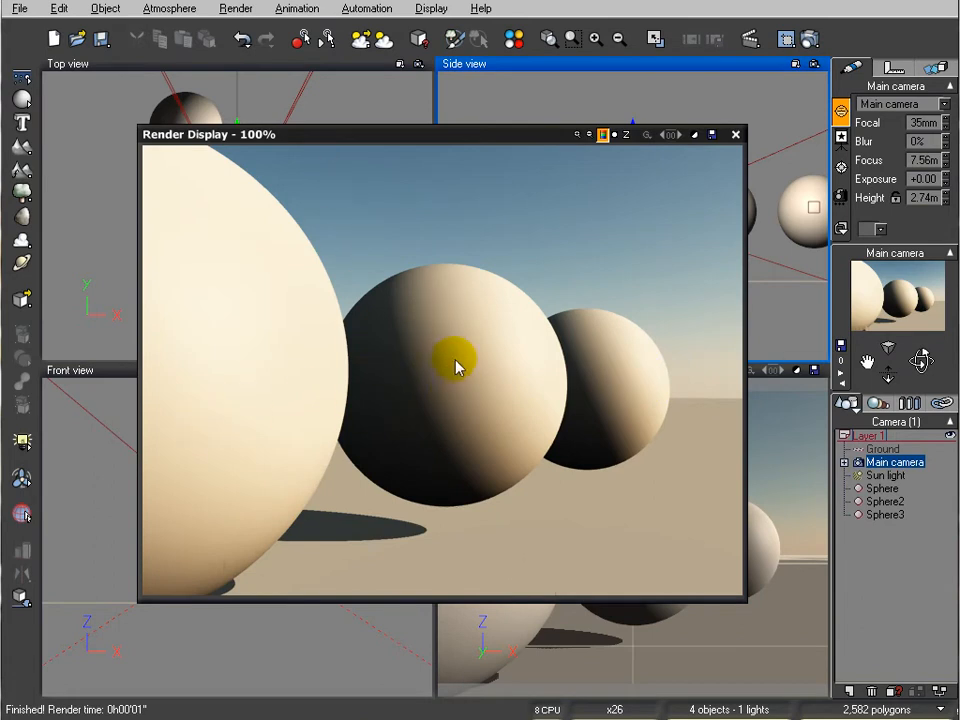
left_click(734, 135)
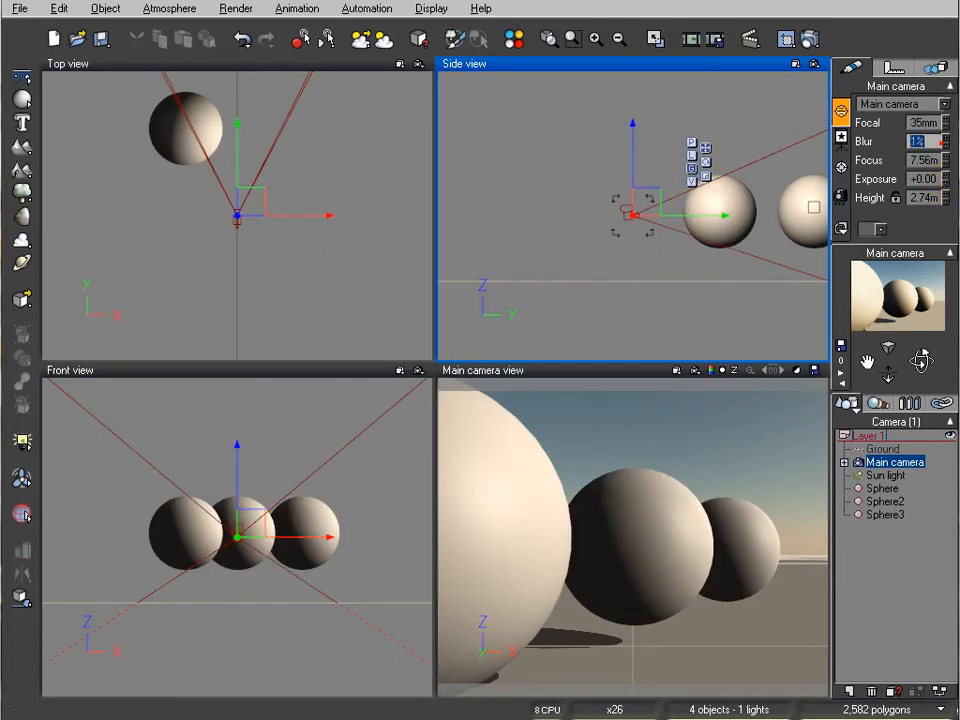
- Set the main camera's blur to 60% and render the scene with depth of field
left_click(945, 139)
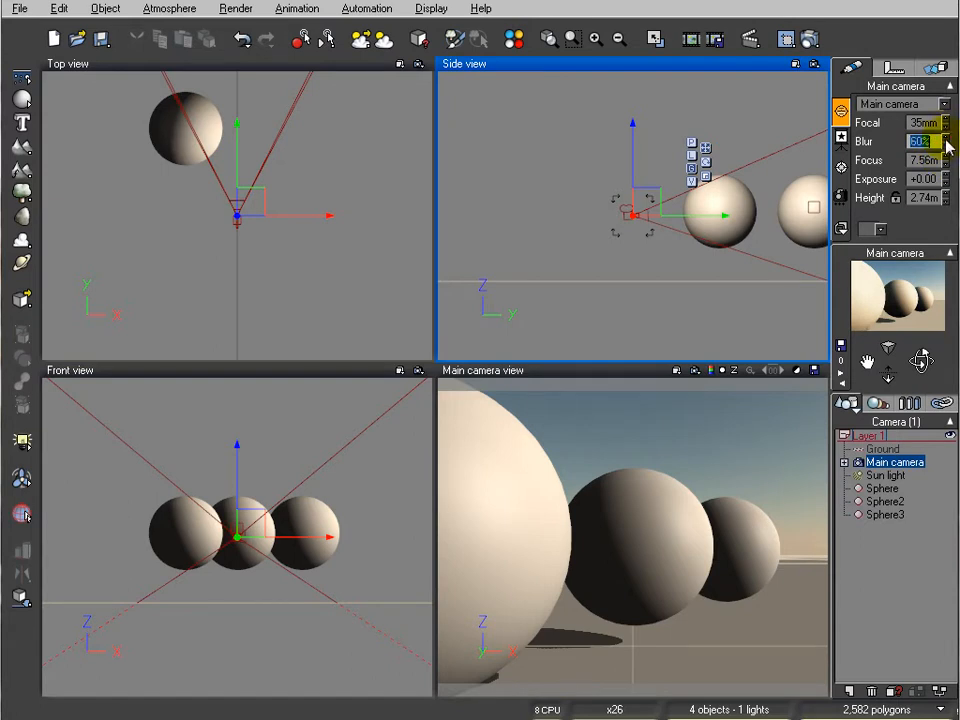
left_click(817, 40)
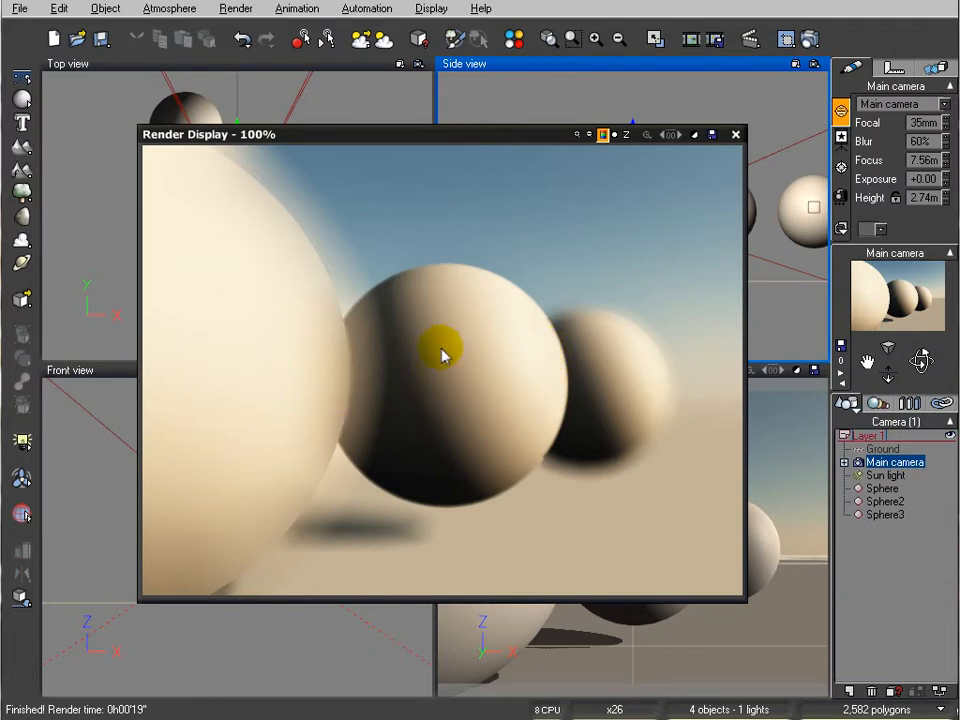
left_click(733, 137)
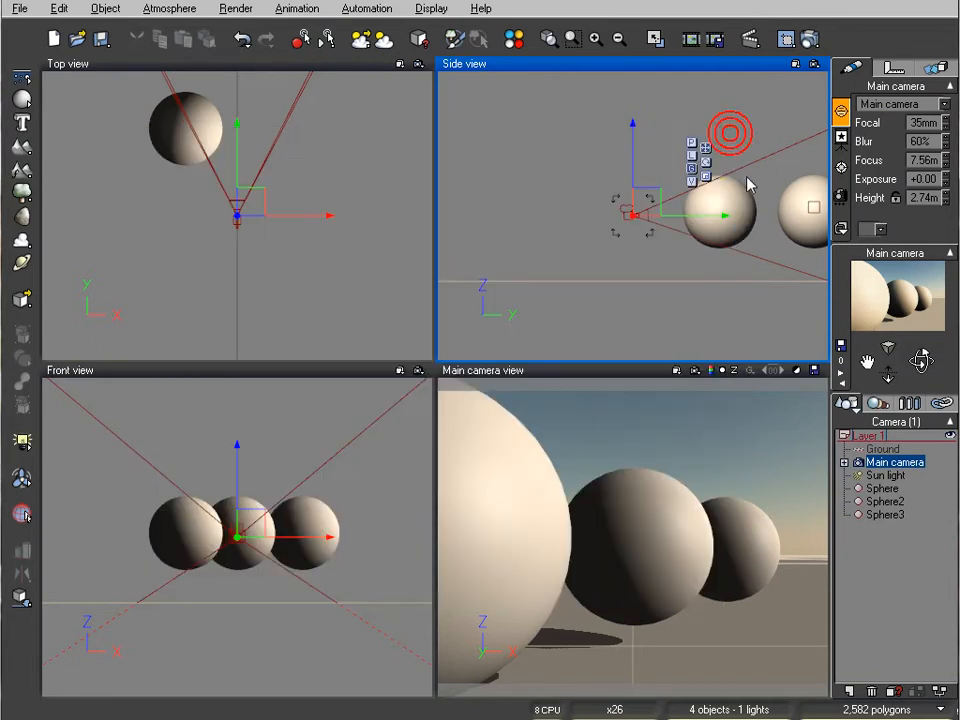
- Set the main camera's blur to 0% and lock its height above the ground
left_click(326, 185)
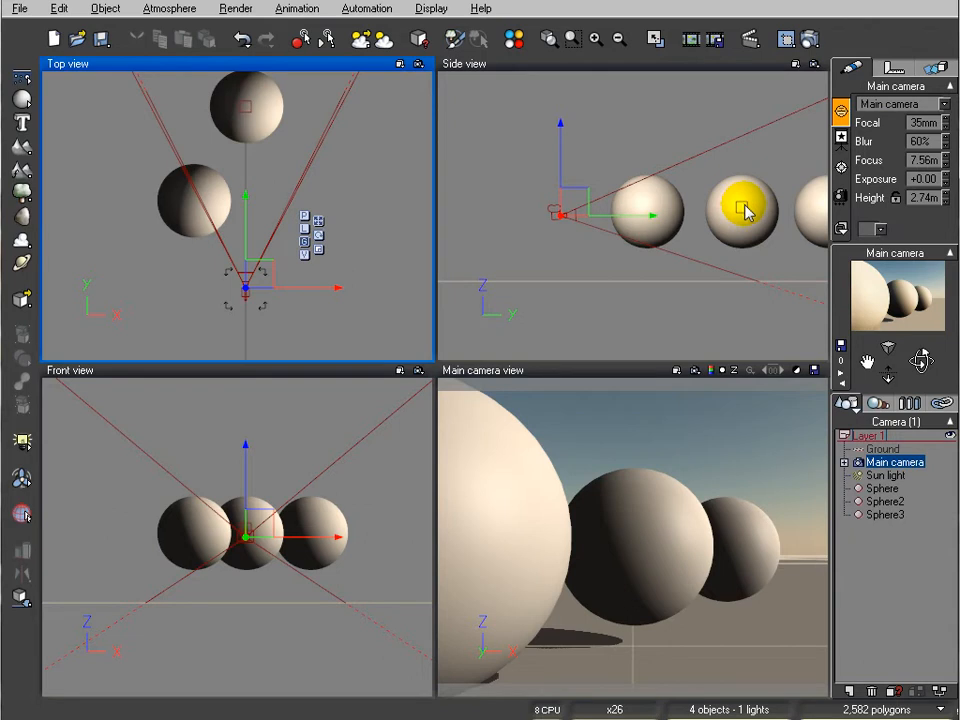
left_click(933, 141)
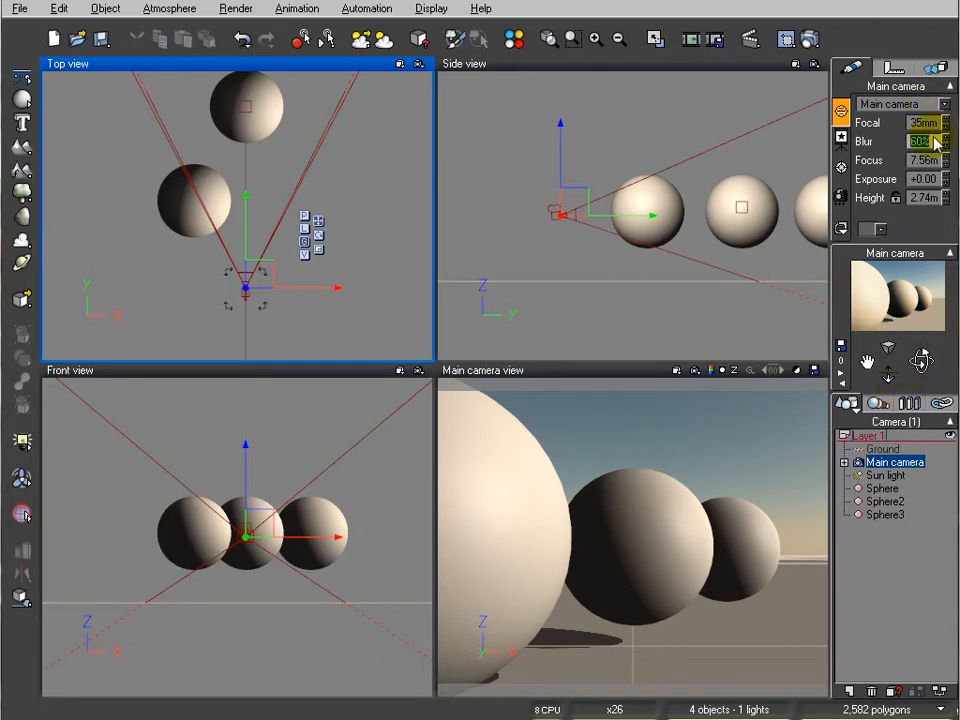
type("0")
key("Return")
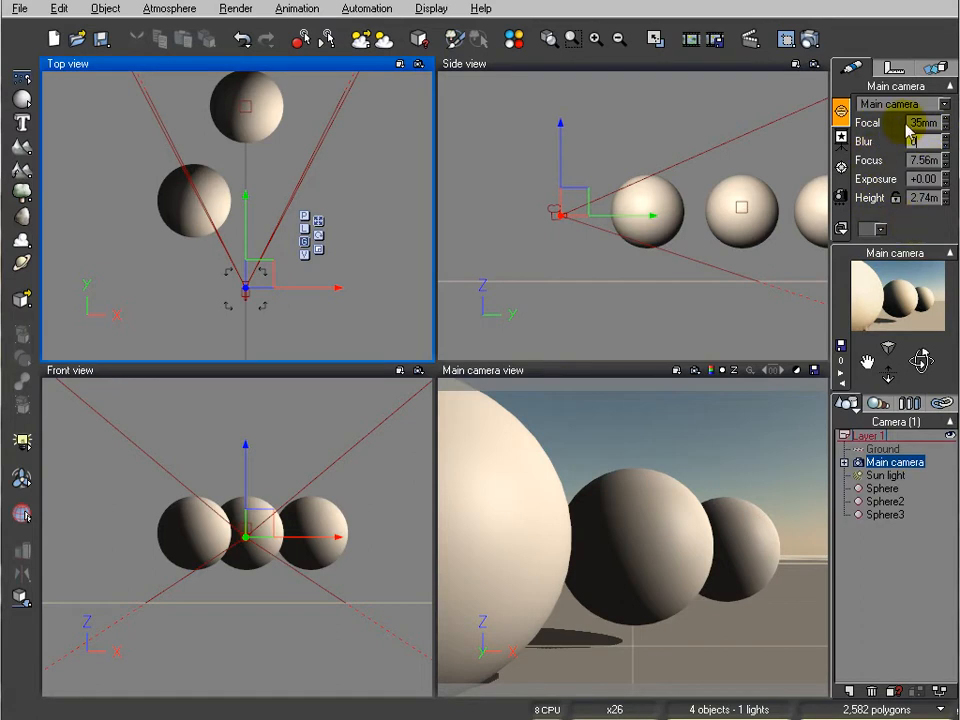
left_click(896, 205)
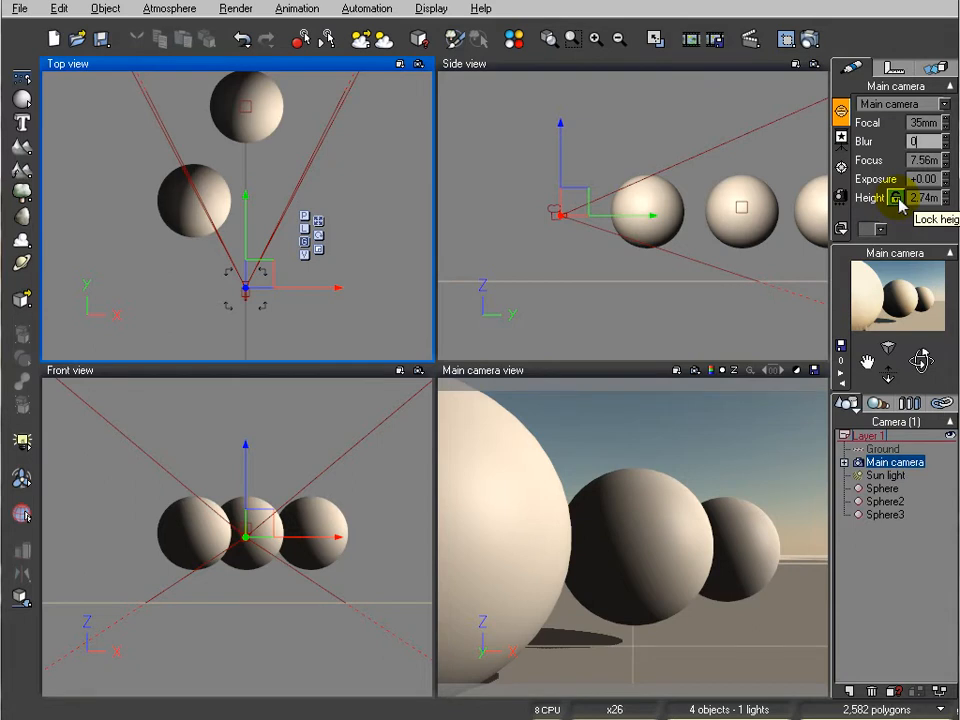
left_click(897, 198)
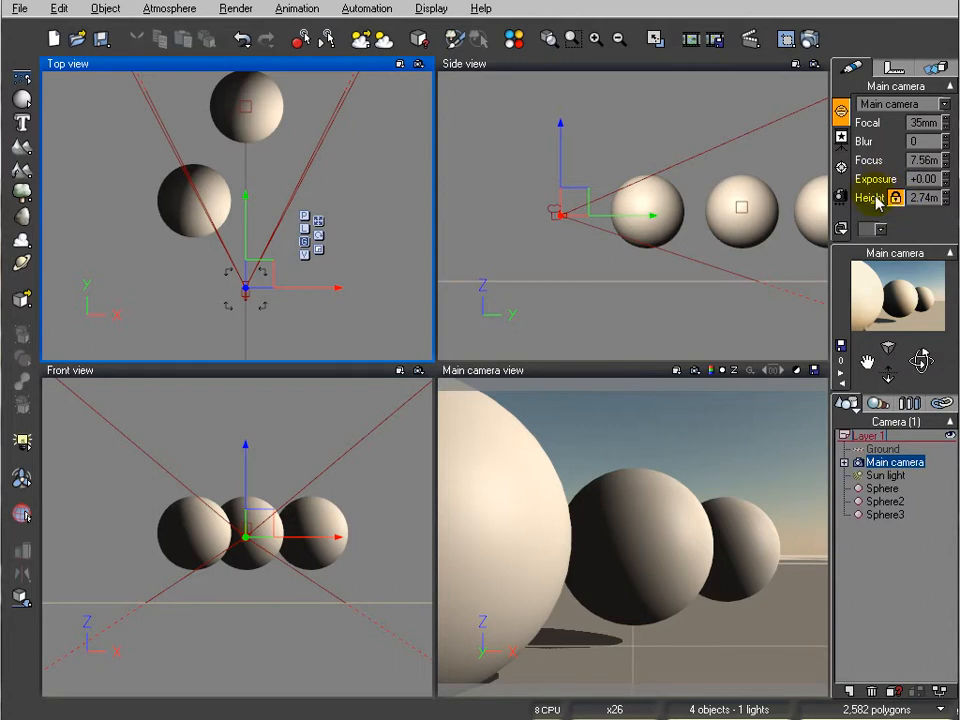
- Add a cube to the scene and move it along the Y axis beneath the middle sphere
left_click_drag(21, 98, 90, 113)
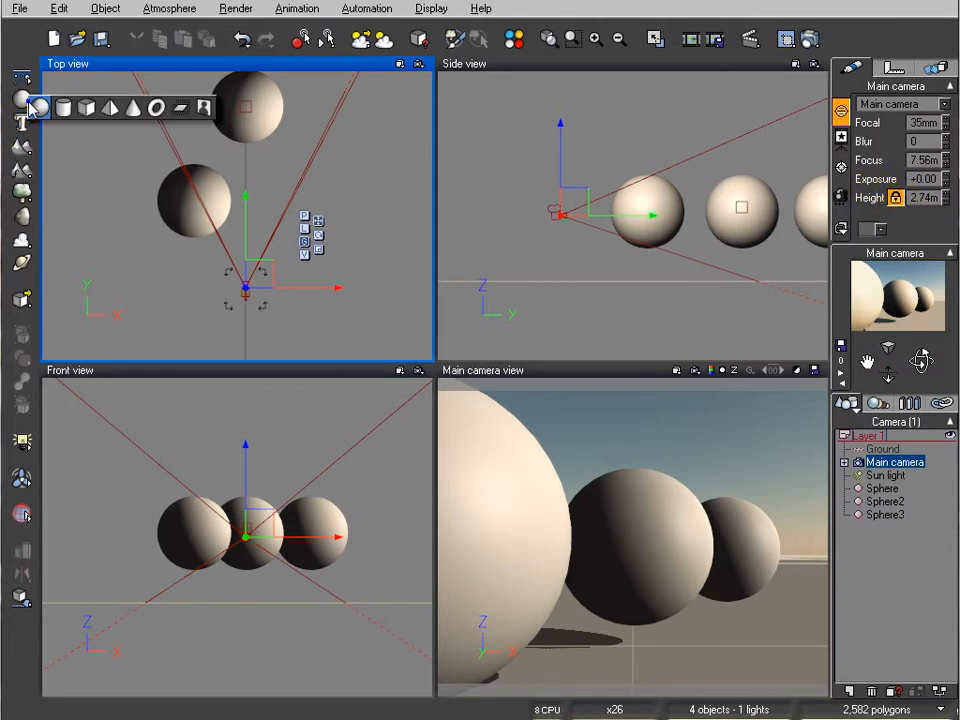
left_click(90, 117)
left_click_drag(632, 211, 692, 214)
- Select the main camera and move it along the Y axis slightly away from the spheres
left_click(316, 226)
left_click(253, 313)
left_click(248, 300)
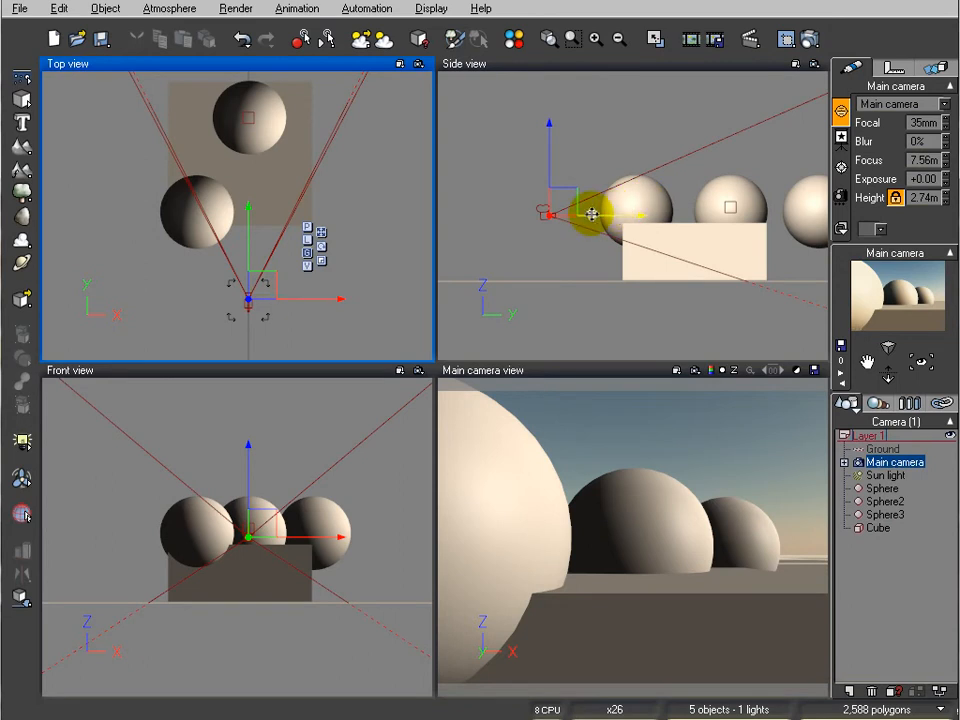
mouse_move(592, 214)
left_mouse_down()
mouse_move(701, 211)
mouse_move(585, 215)
left_mouse_up()
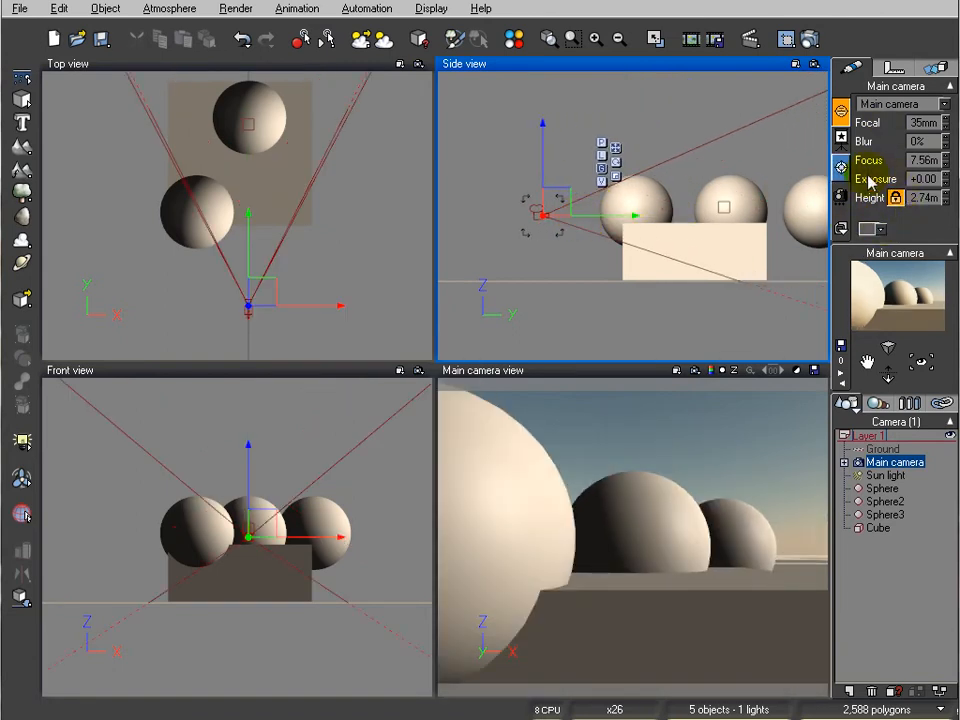
- Unlock the main camera's height and move the camera along the Y axis closer to the spheres
right_click_drag(648, 164, 592, 202)
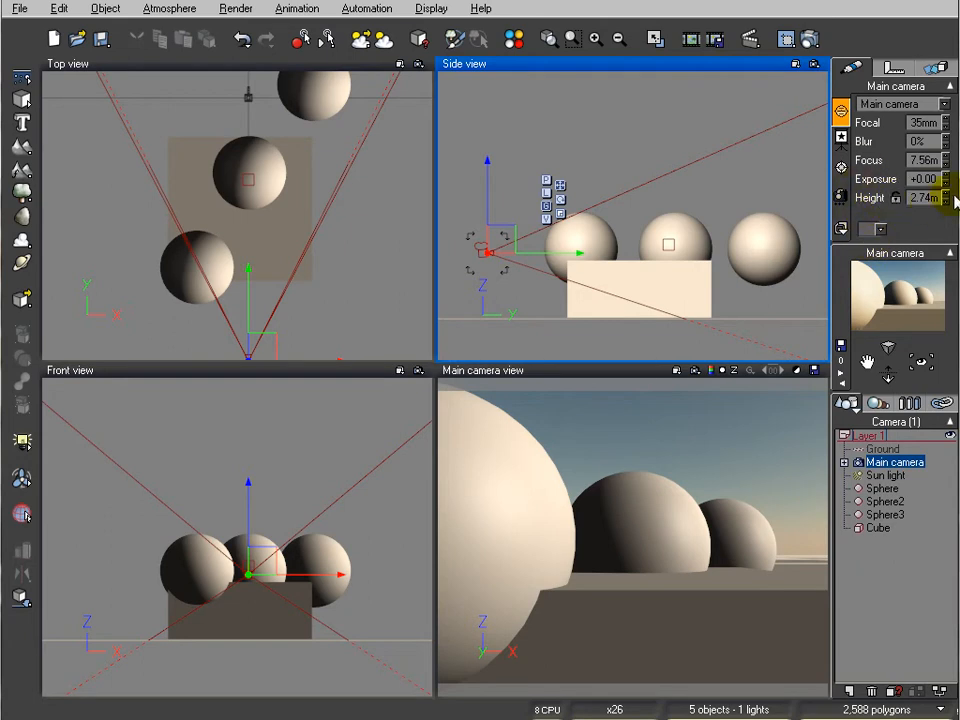
mouse_move(542, 252)
left_mouse_down()
mouse_move(714, 251)
mouse_move(568, 242)
left_mouse_up()
right_click_drag(668, 199, 676, 220)
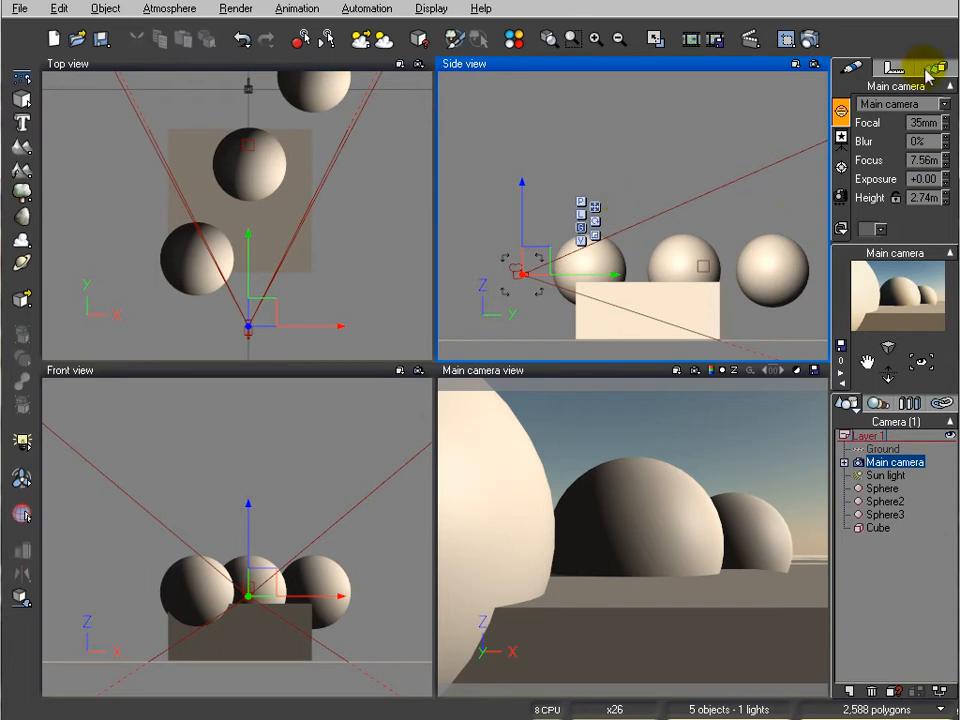
- Display the animation timeline without using the setup wizard and add a keyframe for the main camera at time 0
left_click(891, 68)
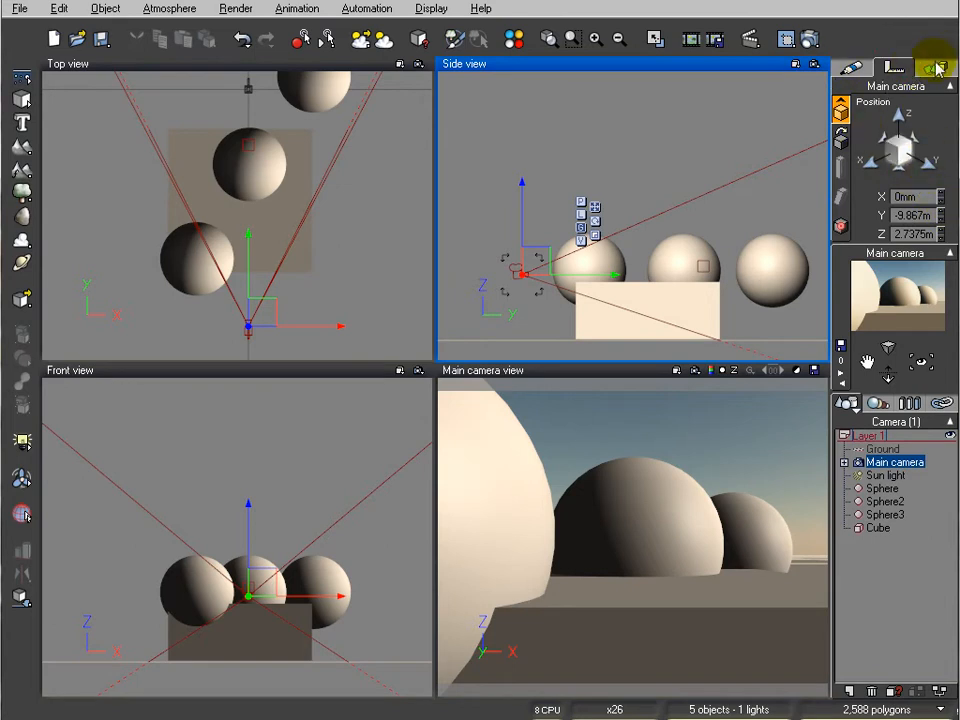
left_click(937, 68)
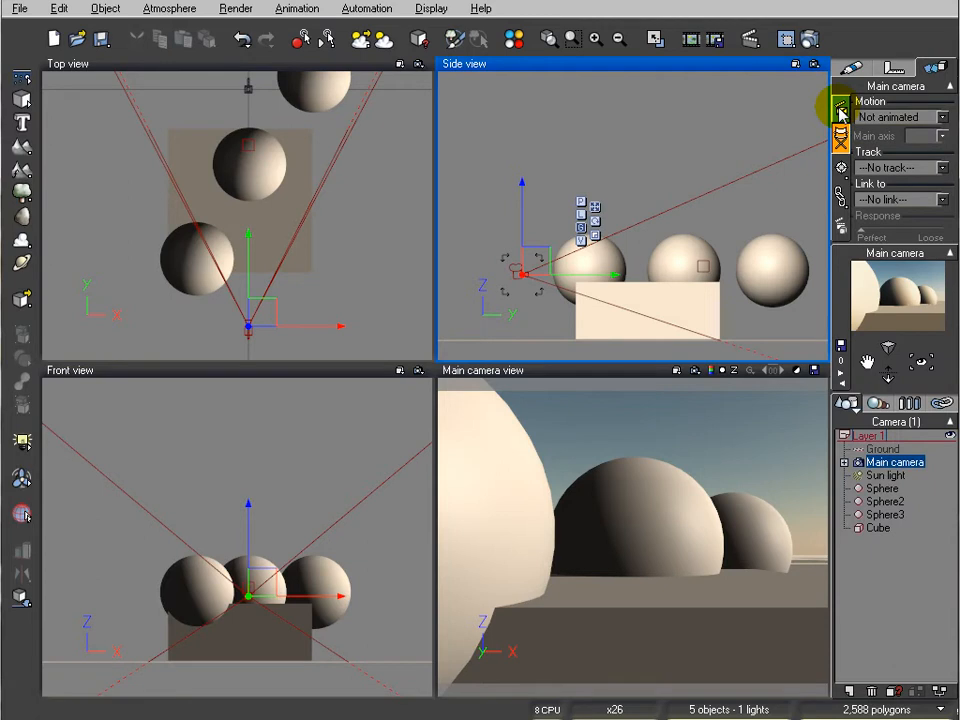
left_click(750, 38)
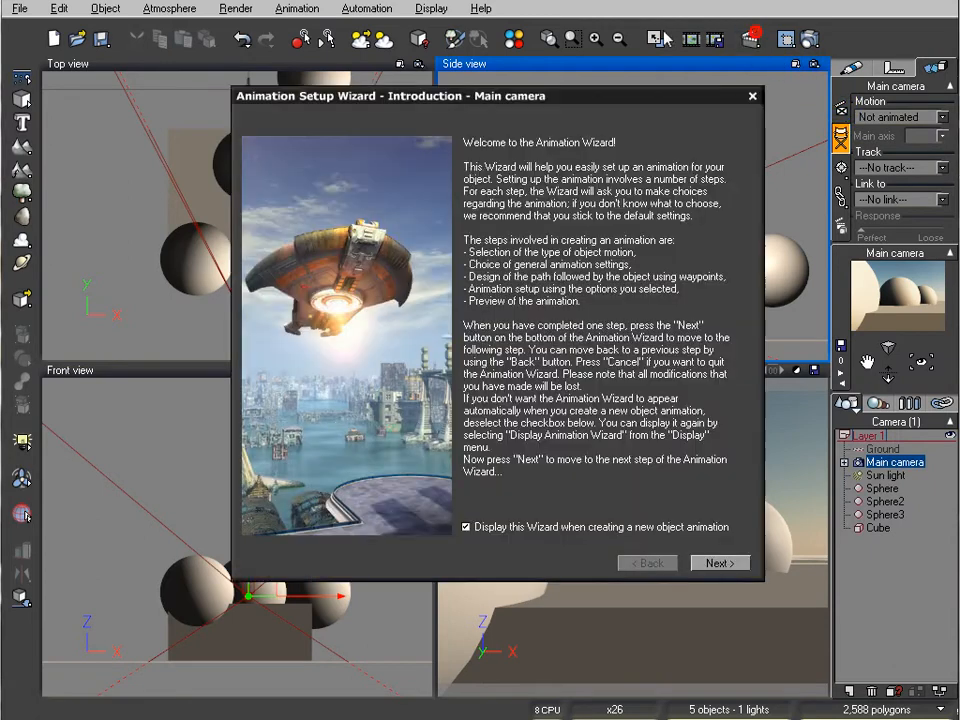
left_click(752, 96)
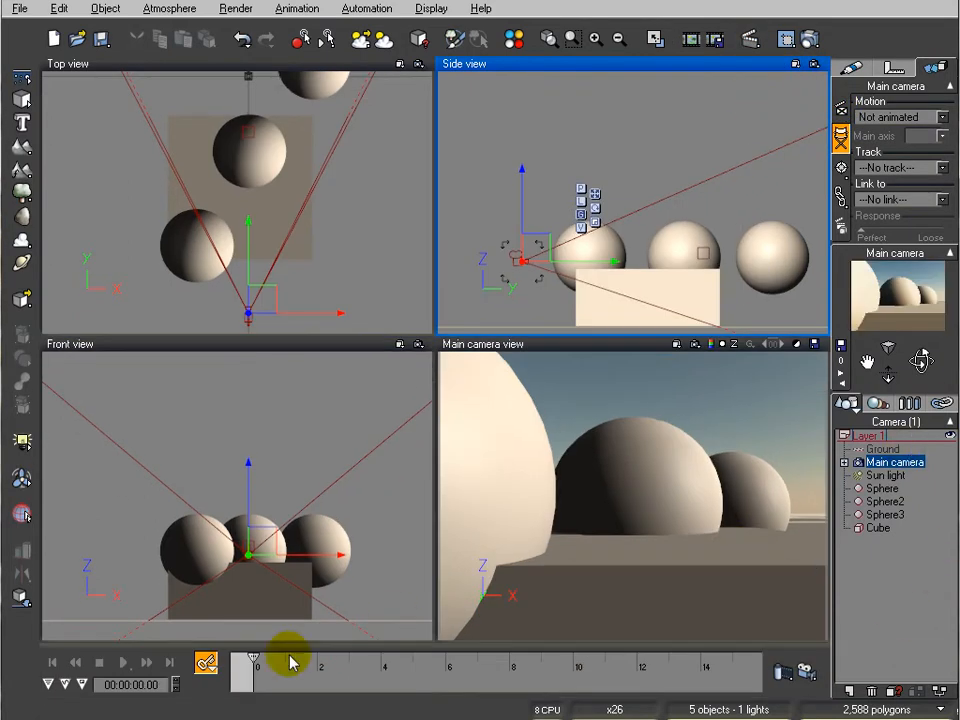
left_click(209, 665)
left_click(311, 484)
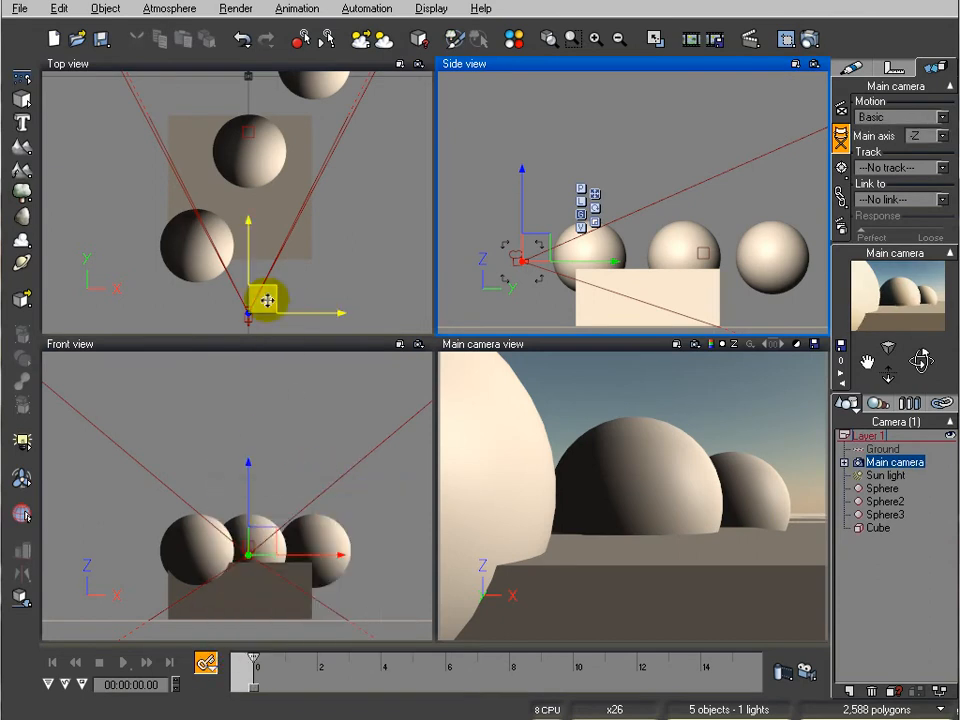
- Animate the main camera around the spheres by moving it to new positions at times 00:00:01.59 and 00:00:03.30
left_click(358, 279)
left_click_drag(358, 279, 387, 252)
left_click(262, 658)
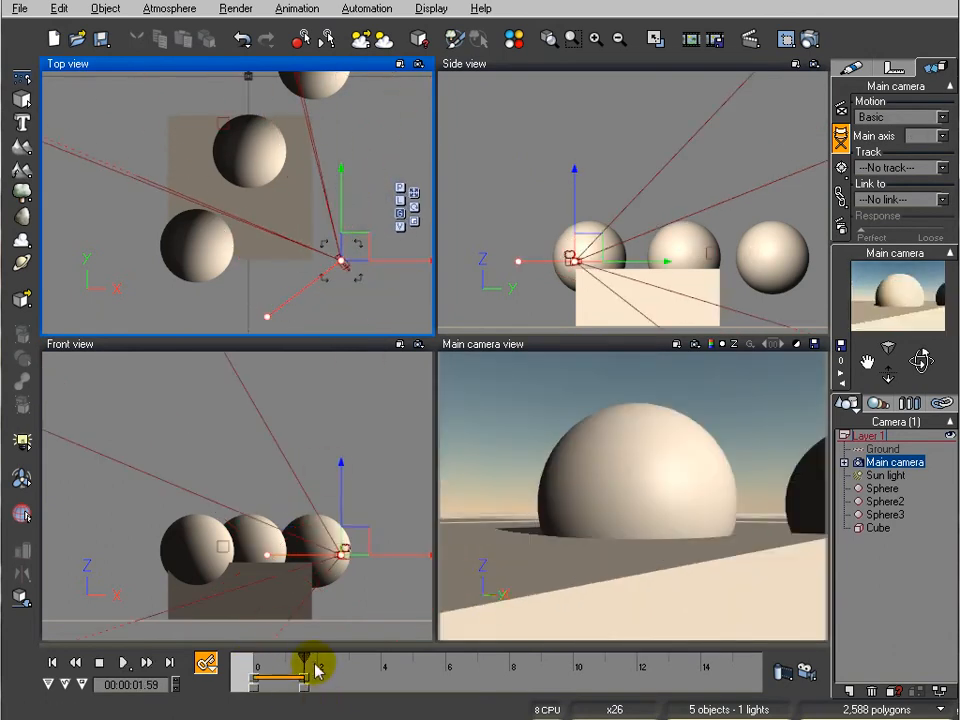
left_click(358, 662)
left_click_drag(345, 244, 377, 166)
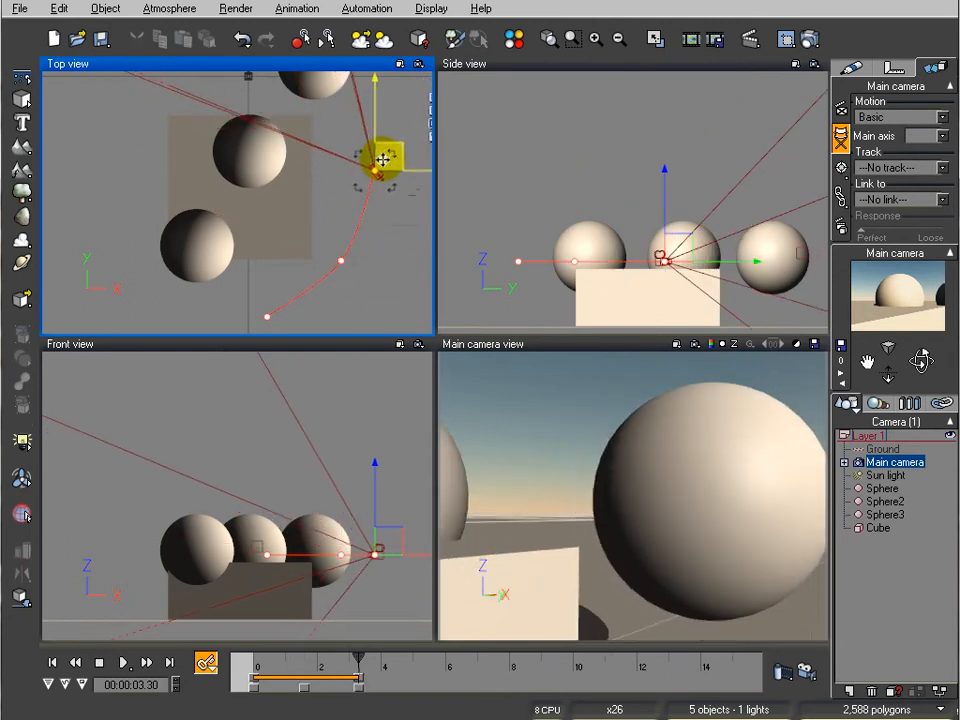
- Destroy the main camera's animation data, undo that removal, and destroy the animation data again
left_click(841, 106)
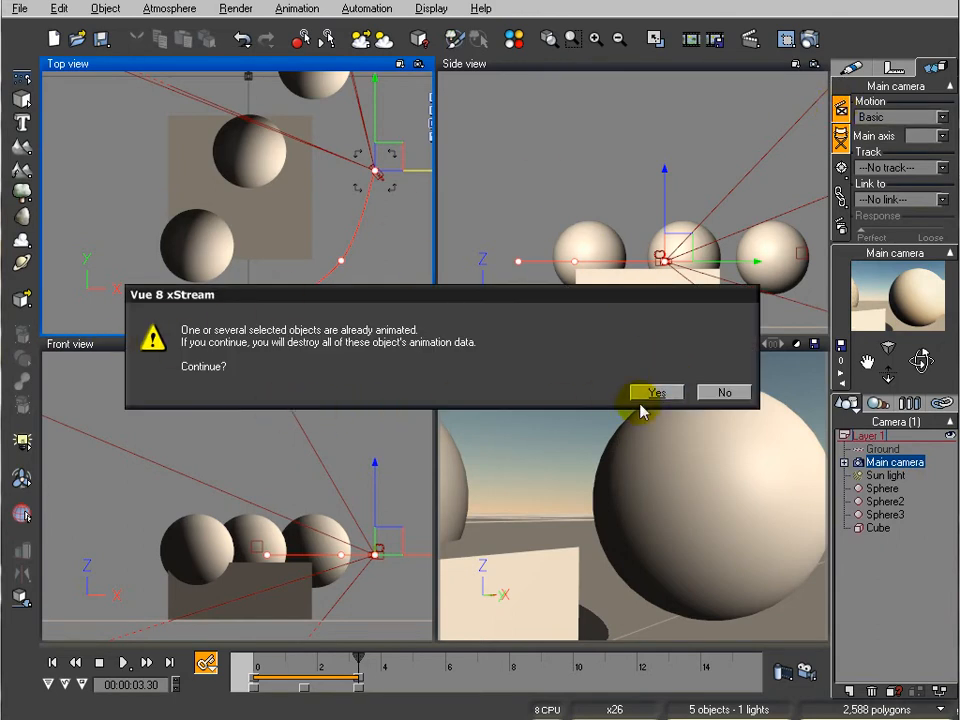
left_click(677, 394)
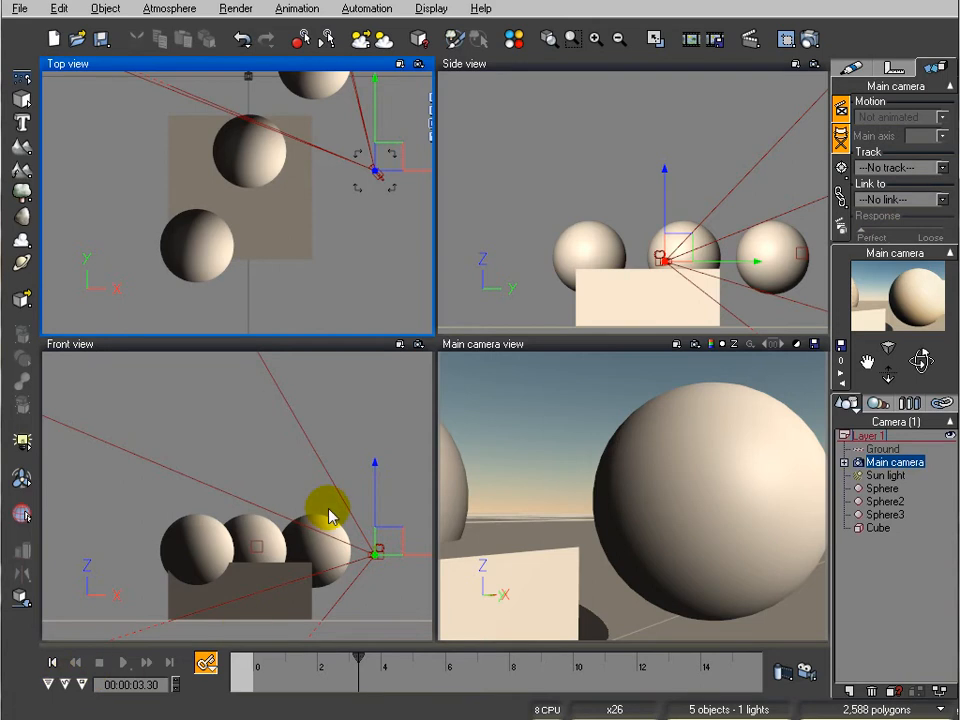
key("ctrl+z")
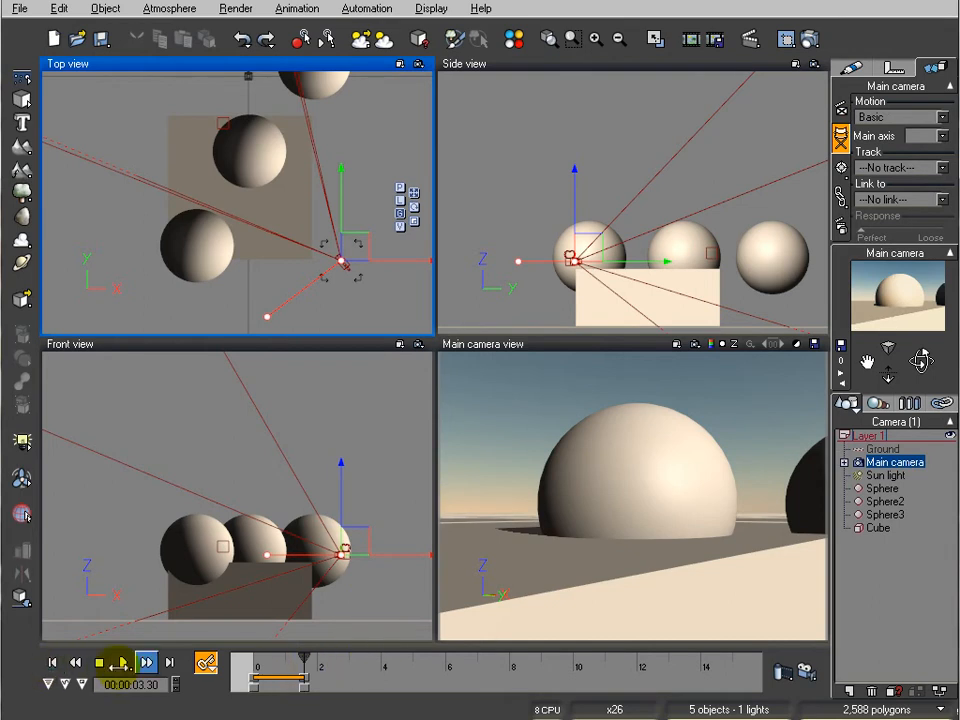
left_click(840, 110)
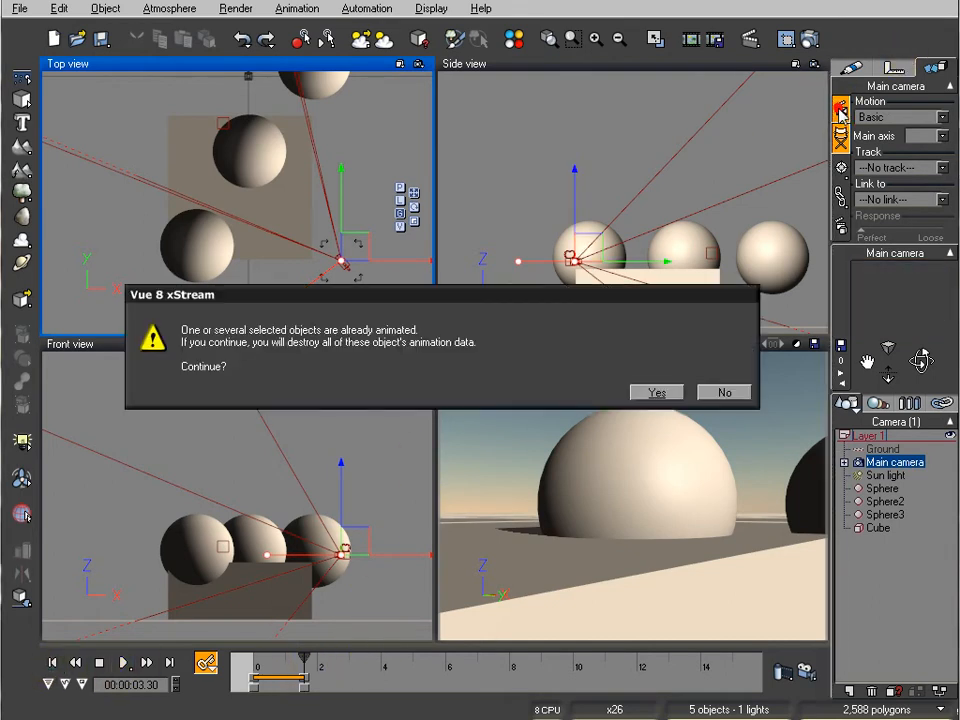
left_click(651, 393)
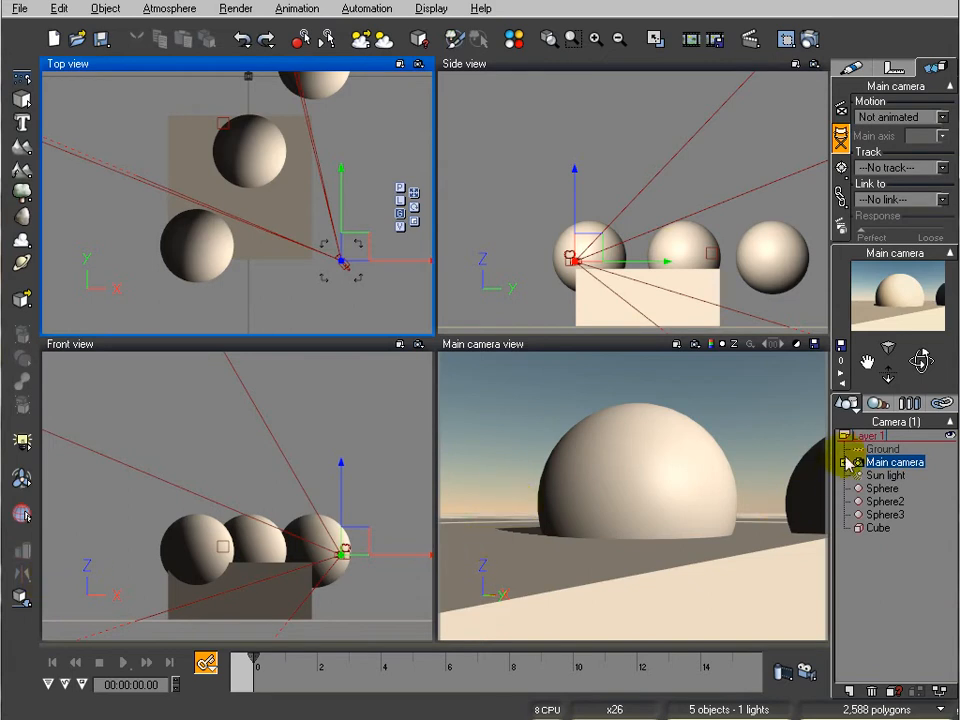
- Move the main camera away from the spheres along the Y axis and back in front of them along X
right_click_drag(625, 290, 726, 262)
left_click_drag(690, 213, 637, 214)
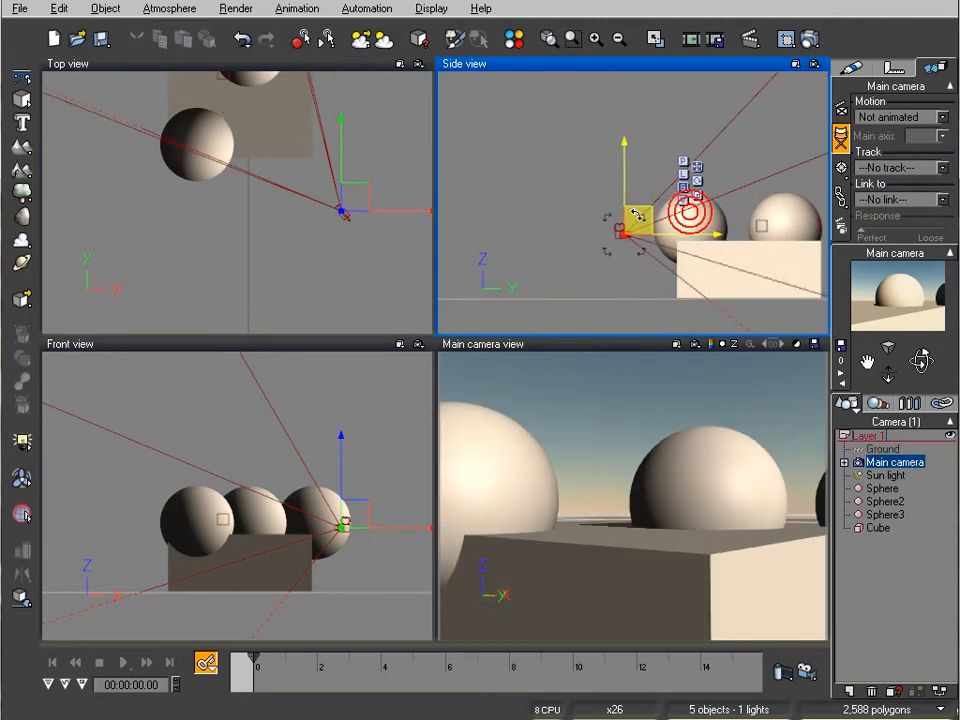
left_click(336, 210)
left_click_drag(336, 210, 278, 228)
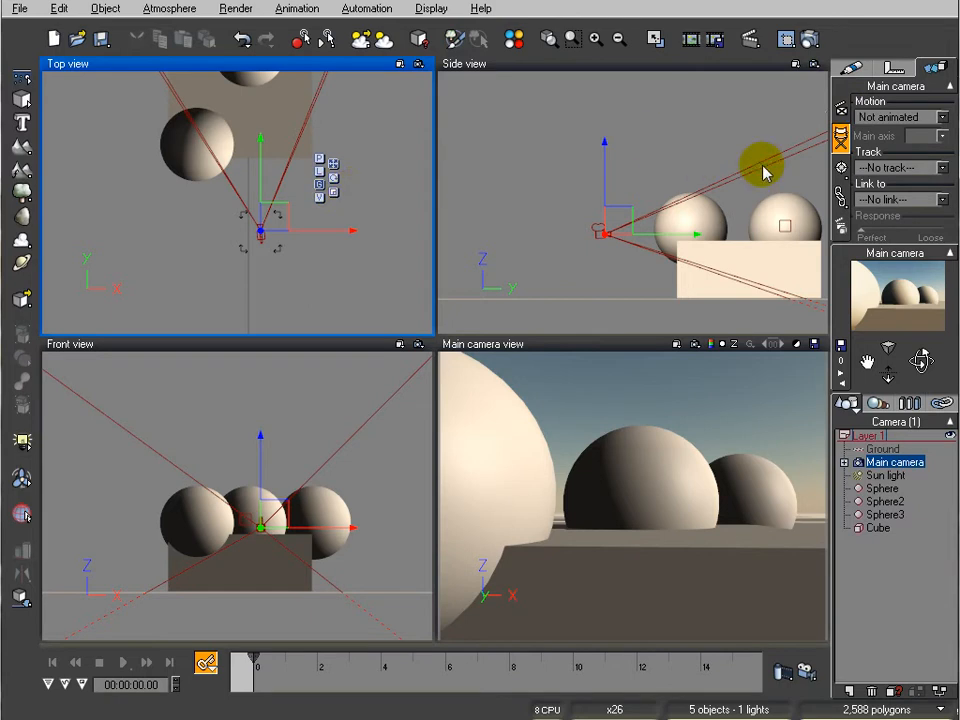
- Expand the main camera group in the object list to show its individual cameras
left_click(840, 145)
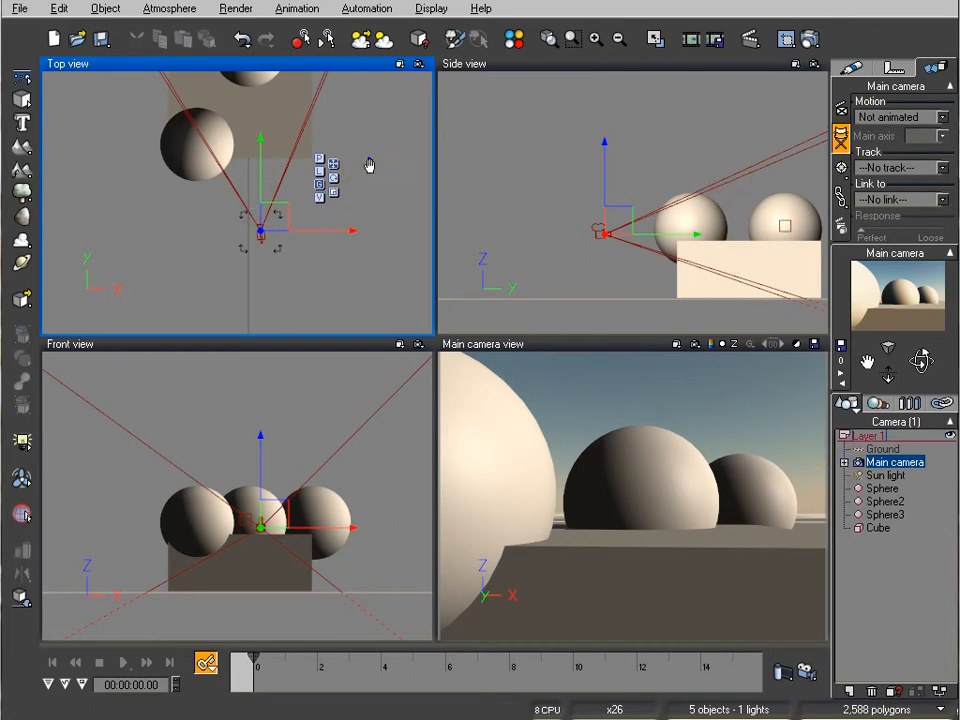
right_click_drag(371, 165, 366, 221)
left_click(844, 462)
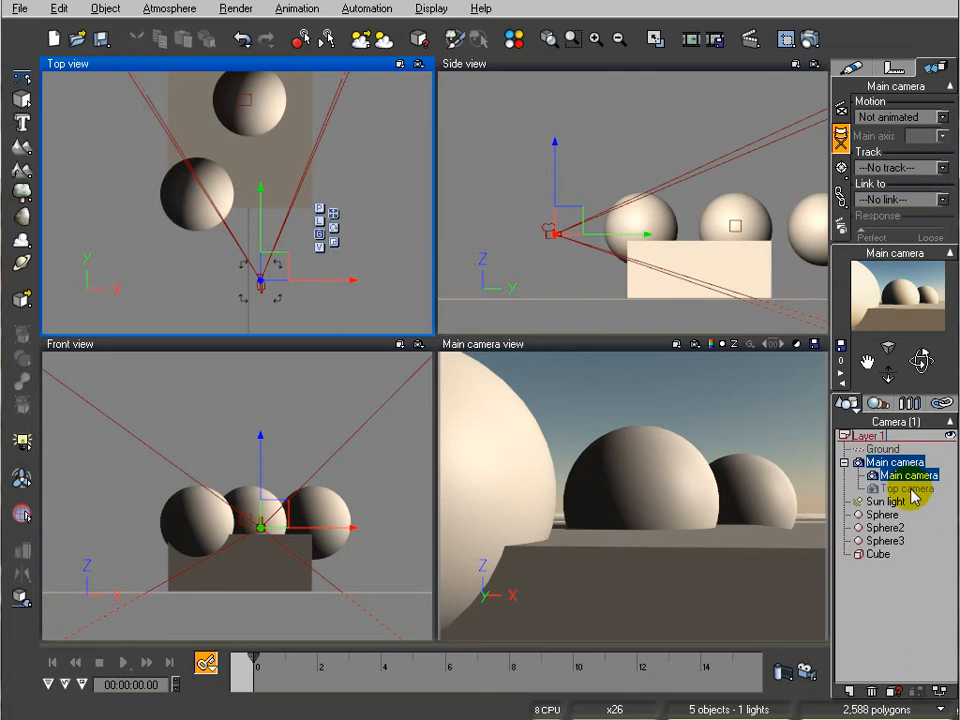
mouse_move(367, 201)
right_mouse_down()
mouse_move(371, 223)
mouse_move(374, 200)
right_mouse_up()
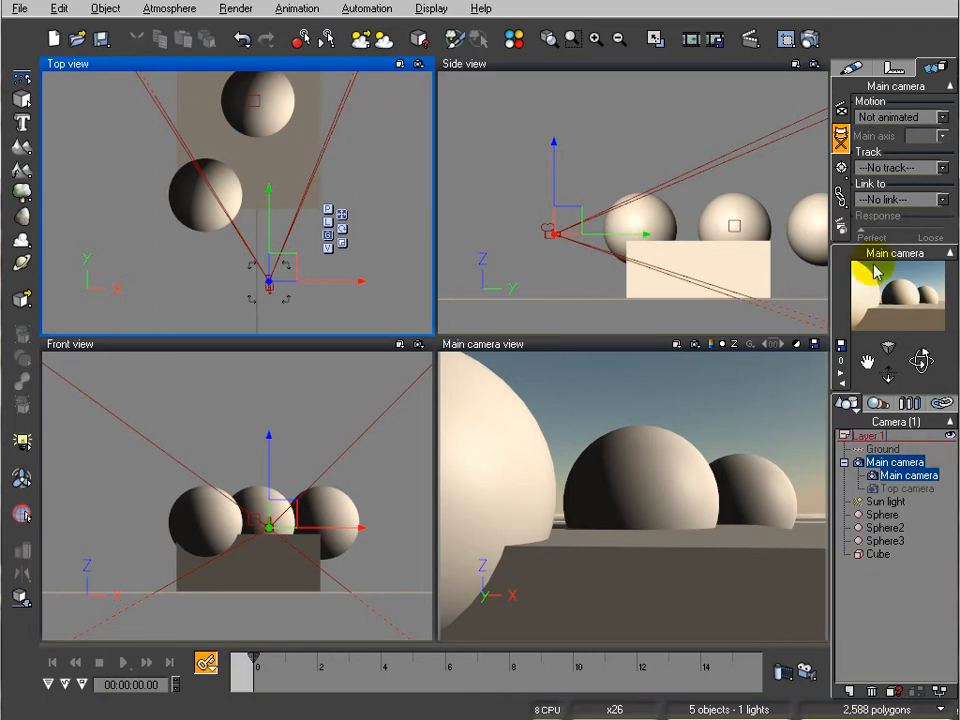
left_click(839, 138)
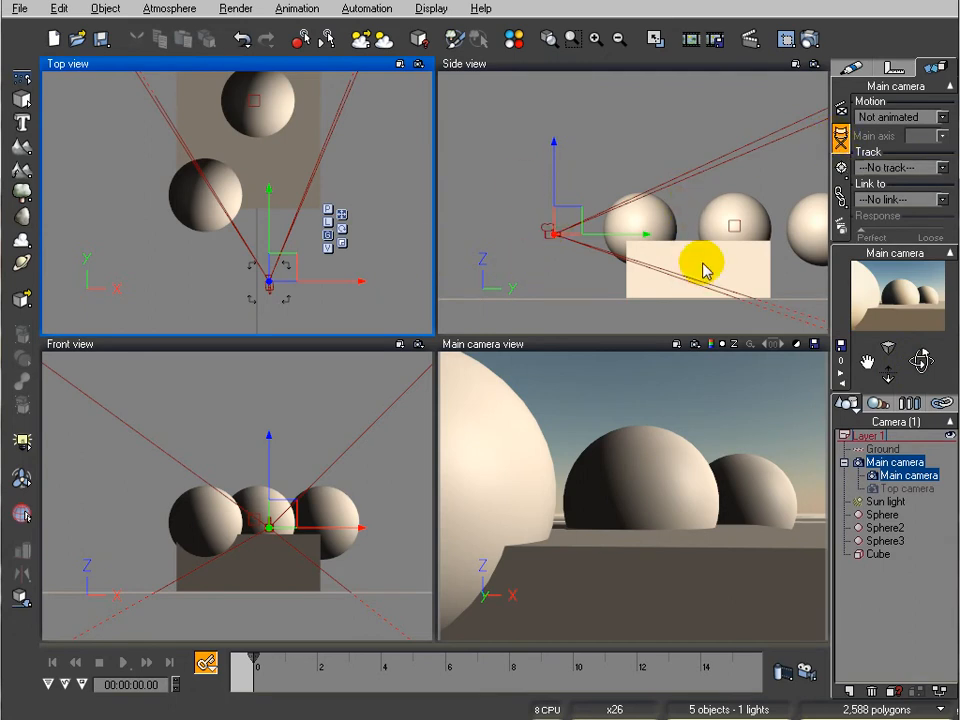
right_click_drag(624, 172, 686, 186)
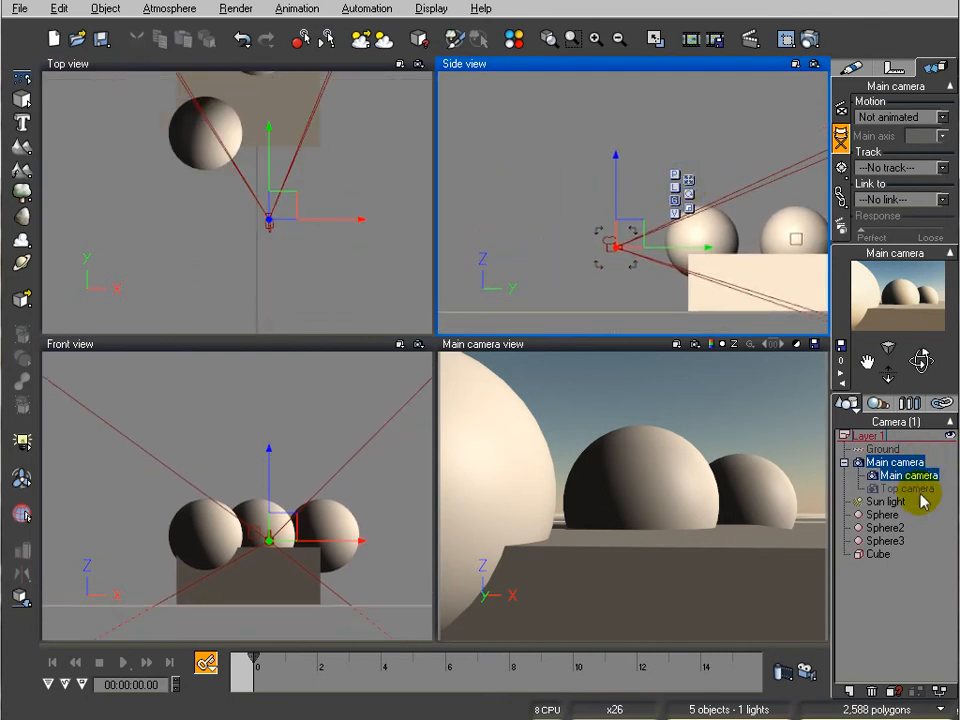
right_click_drag(786, 180, 623, 118)
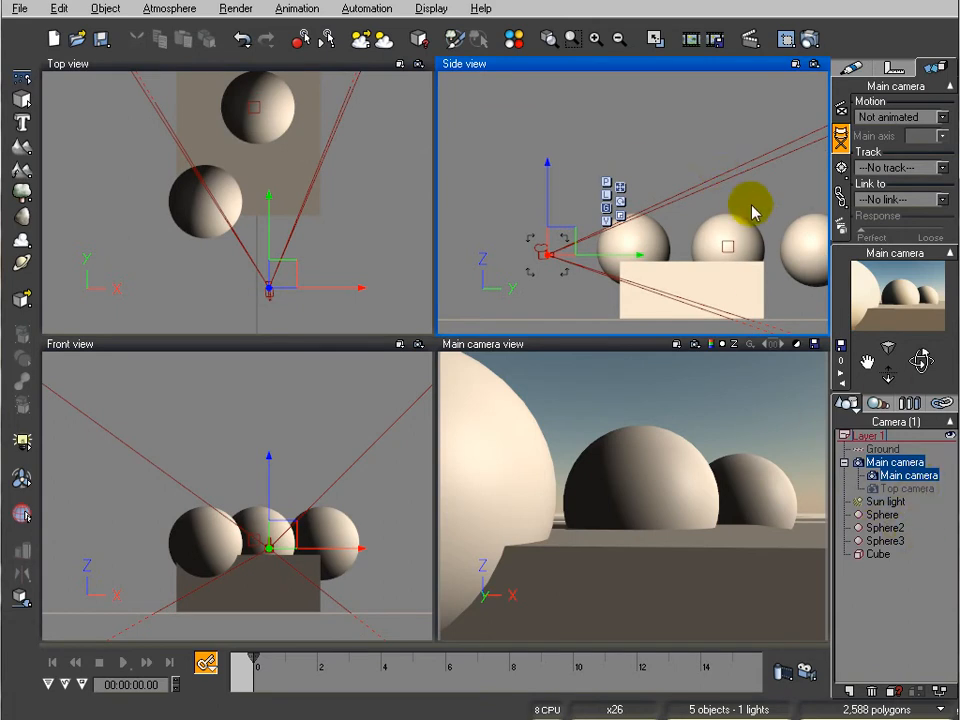
- Open the main camera's forward dynamic options and set the tracked object to Sphere
left_click(841, 172)
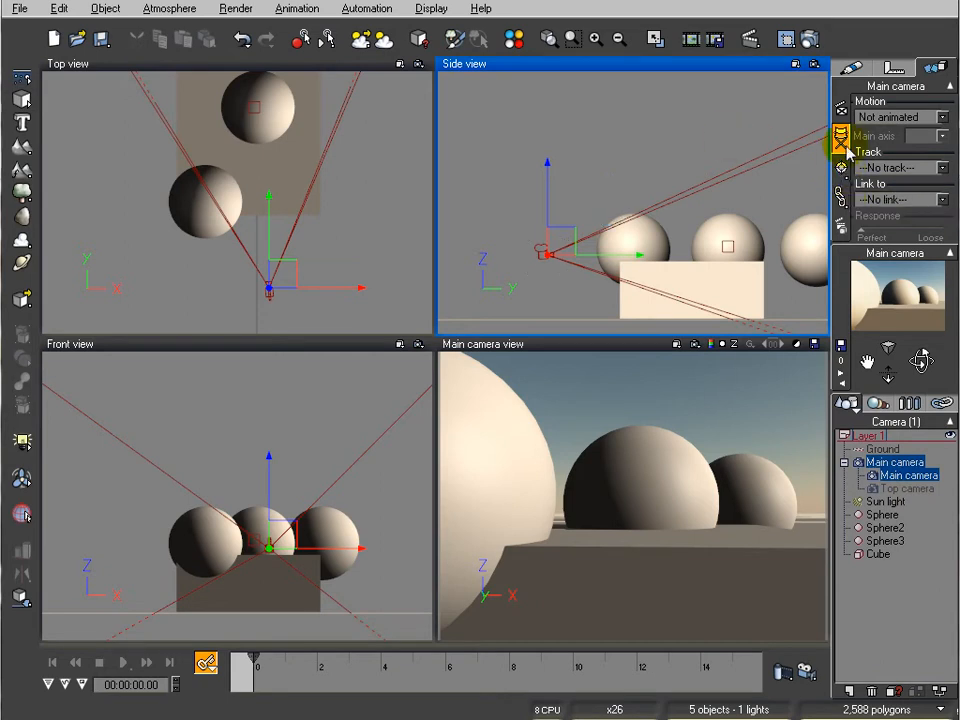
left_click(841, 172)
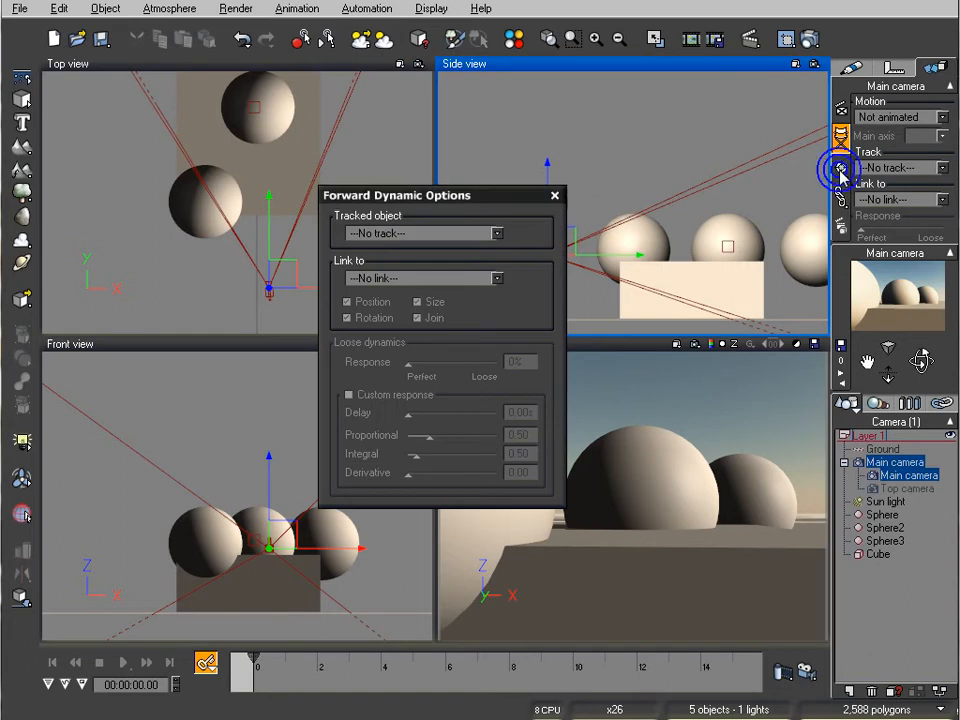
left_click_drag(390, 194, 453, 113)
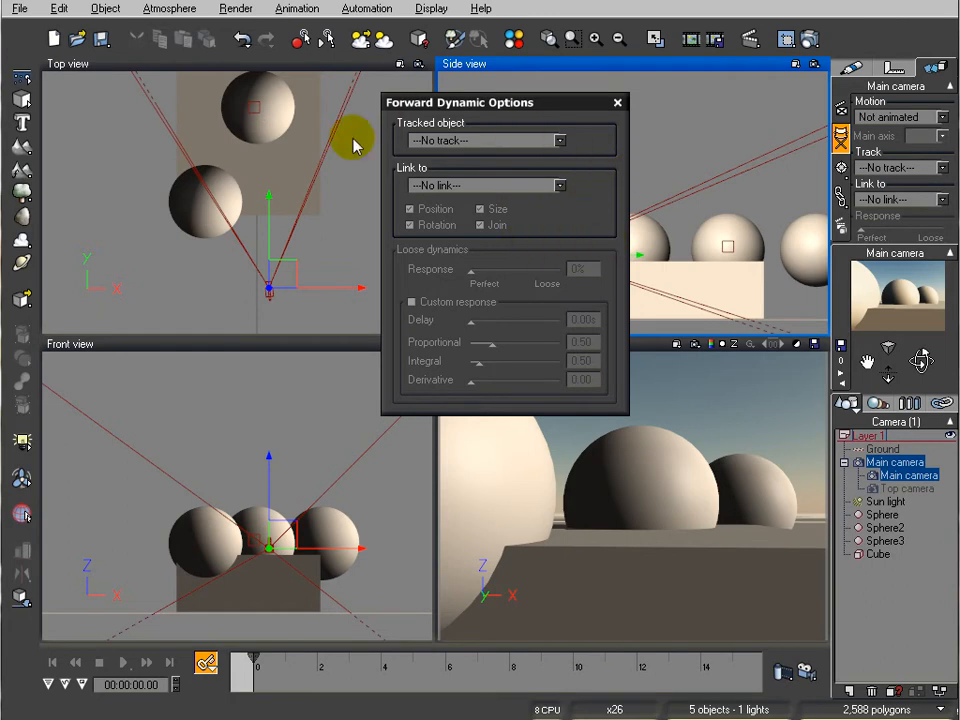
left_click(559, 142)
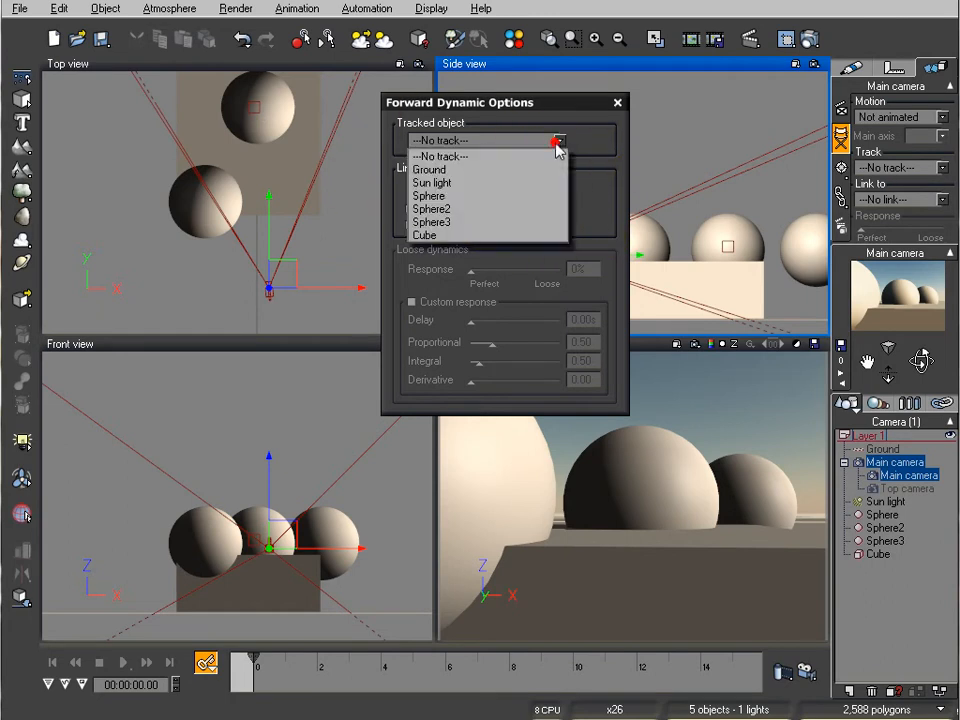
left_click(474, 197)
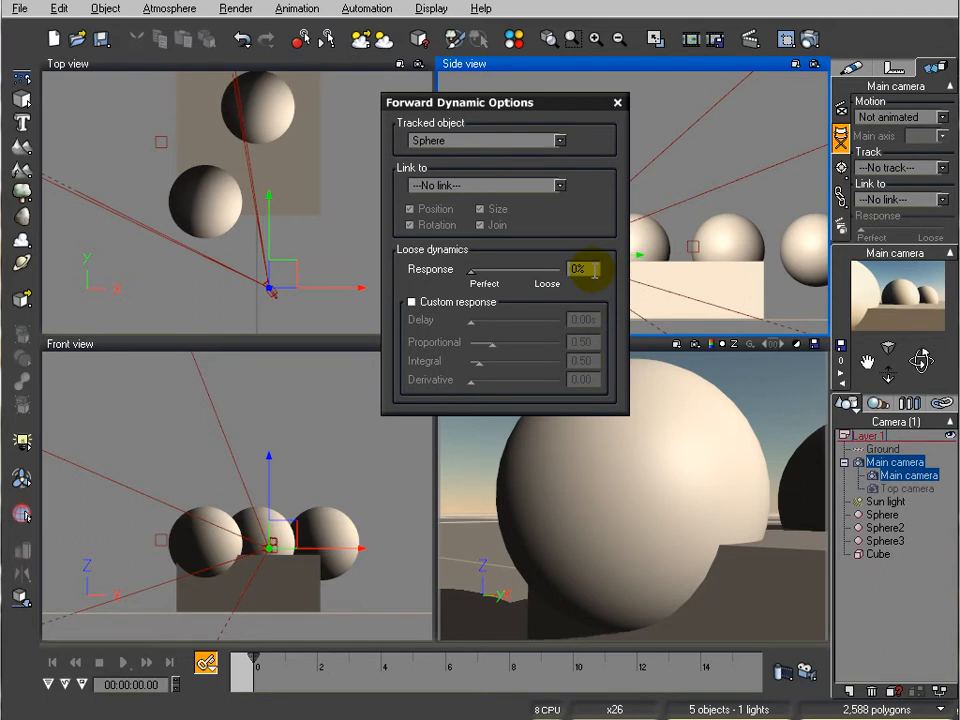
- Enable the custom response briefly, turn it off again, and set the loose dynamics response to 26%
left_click(434, 309)
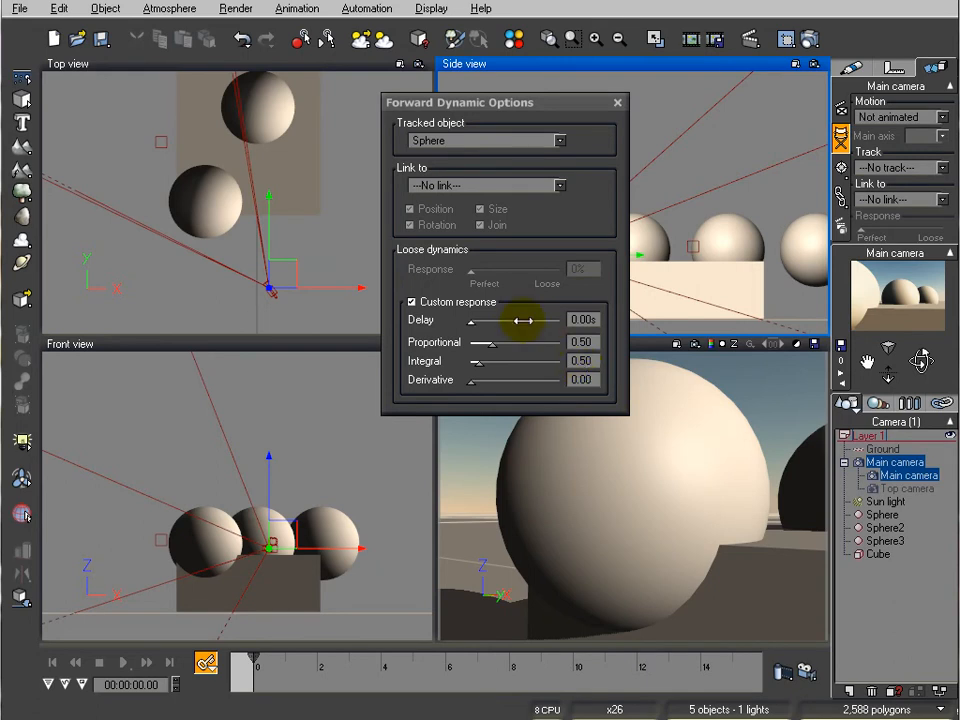
left_click(424, 302)
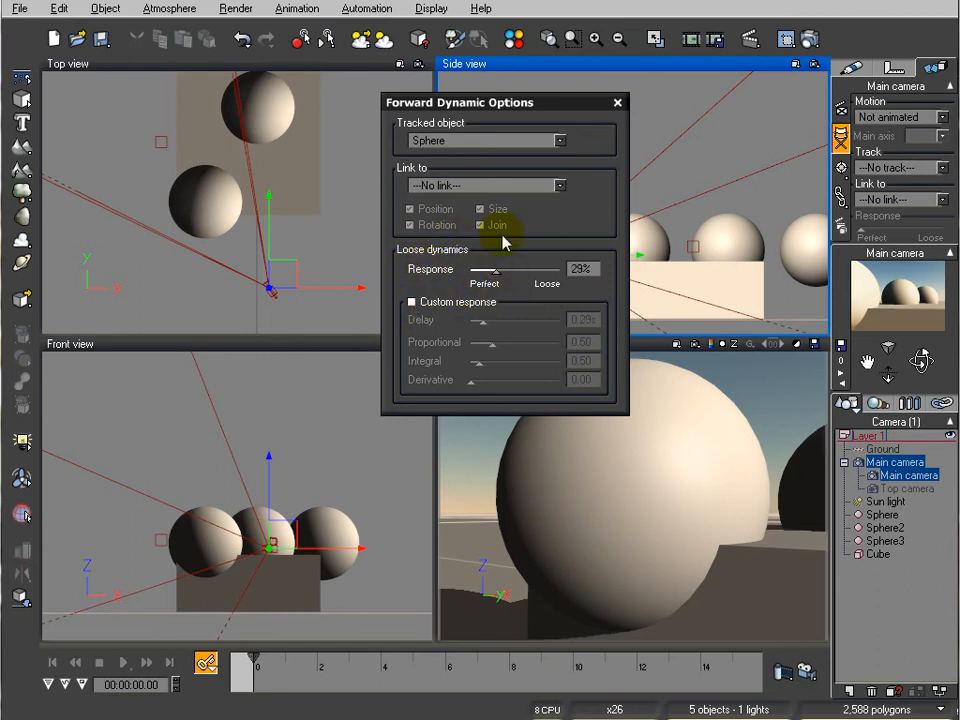
mouse_move(494, 271)
left_mouse_down()
mouse_move(546, 270)
mouse_move(496, 269)
left_mouse_up()
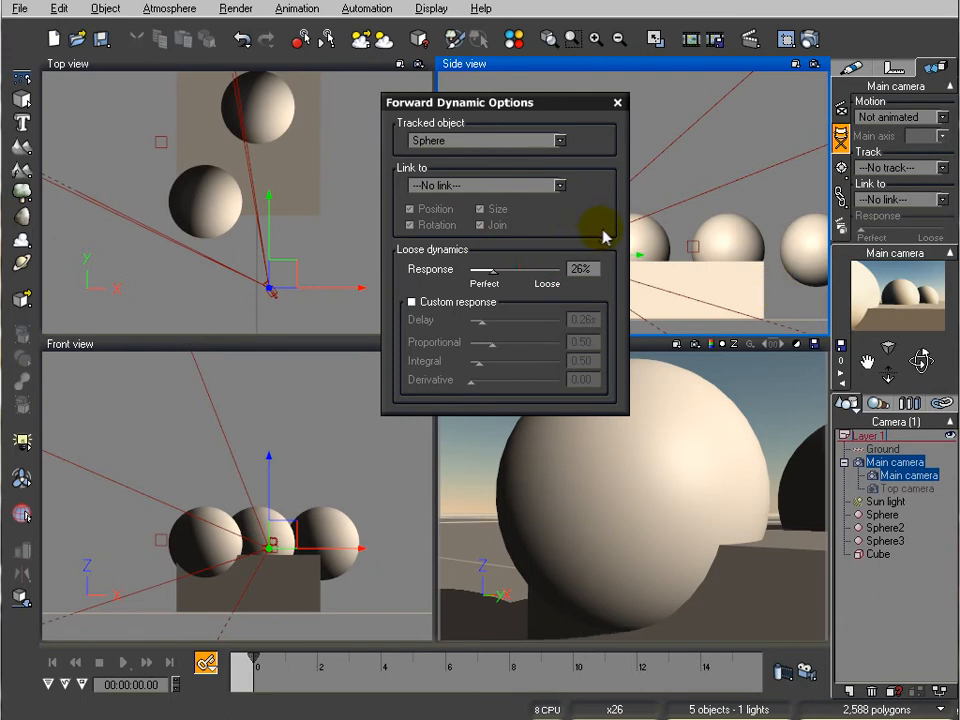
- Examine the objects available for linking the camera and close the forward dynamic options without choosing a link
left_click(558, 185)
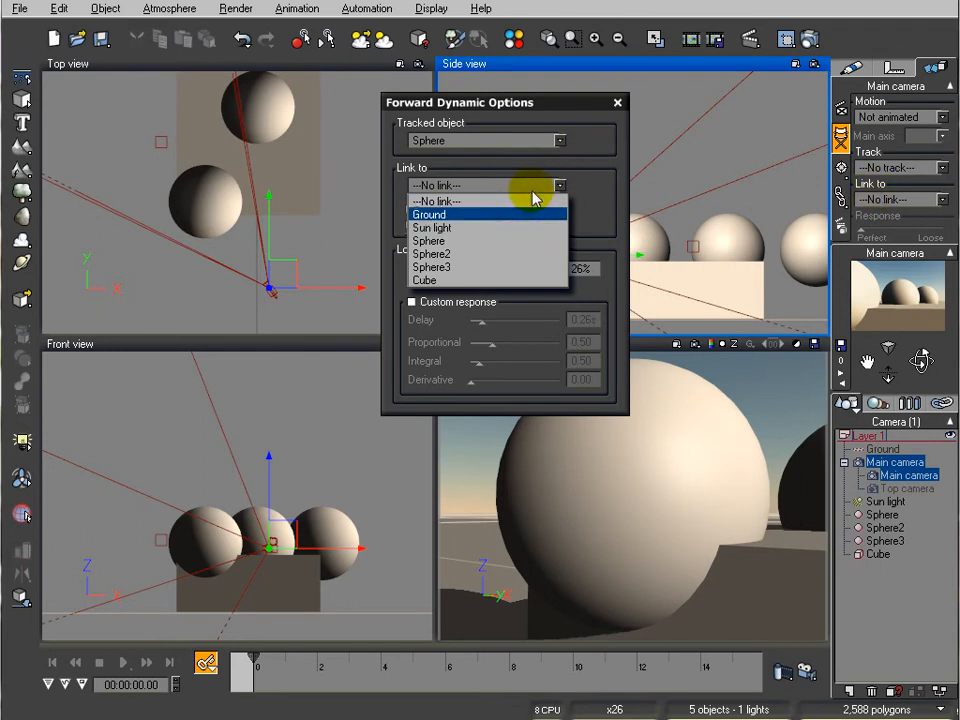
left_click(617, 174)
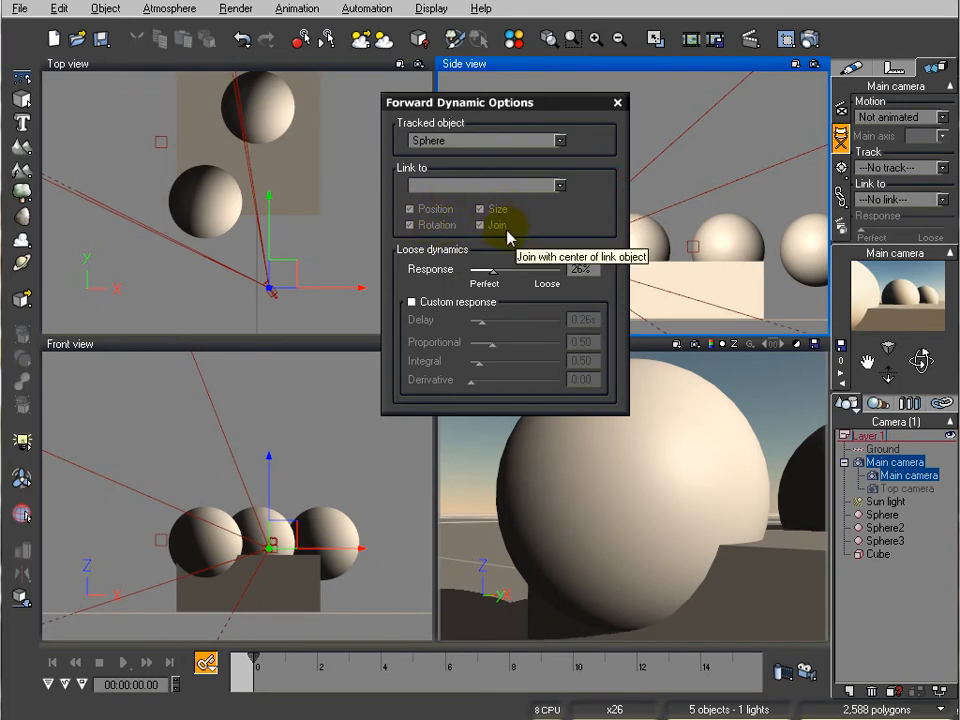
left_click(618, 102)
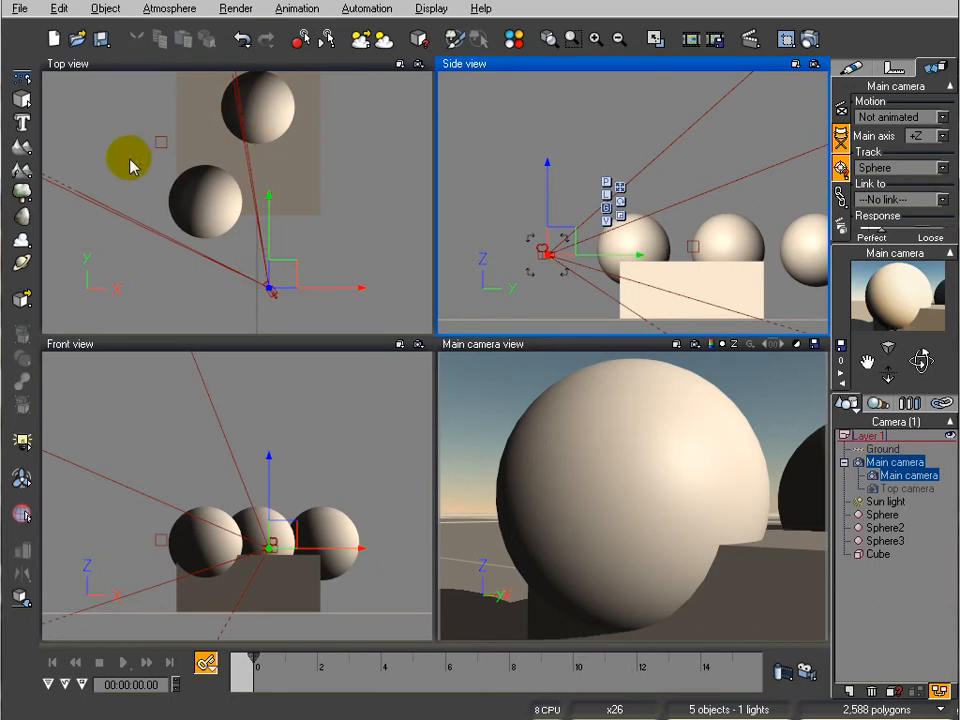
- Add a keyframe for the sphere-tracking main camera at time 0
left_click(841, 231)
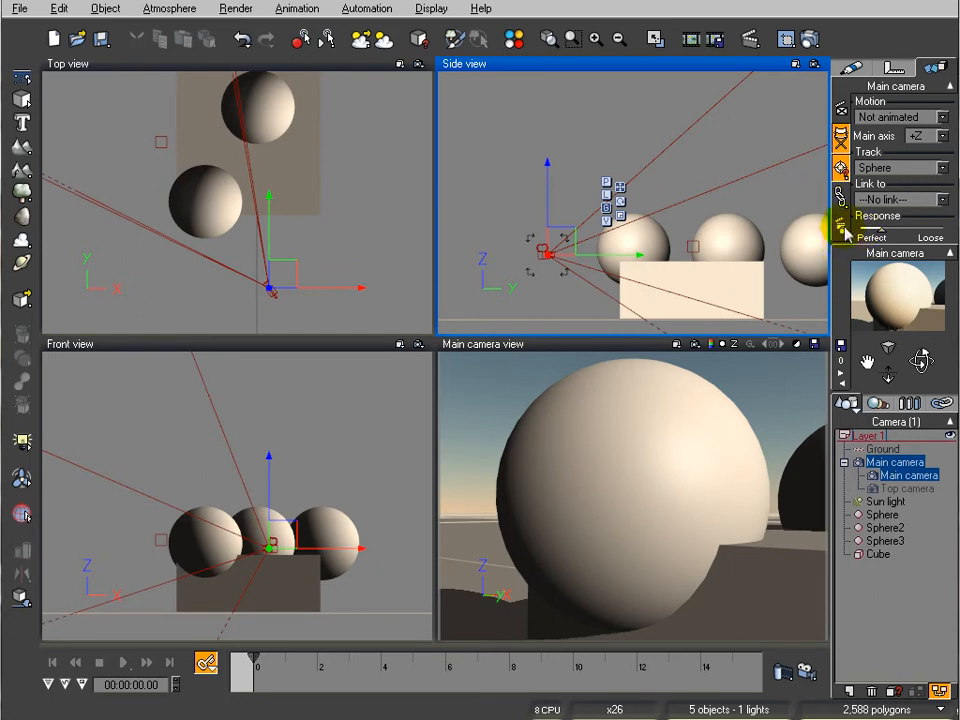
left_click(206, 662)
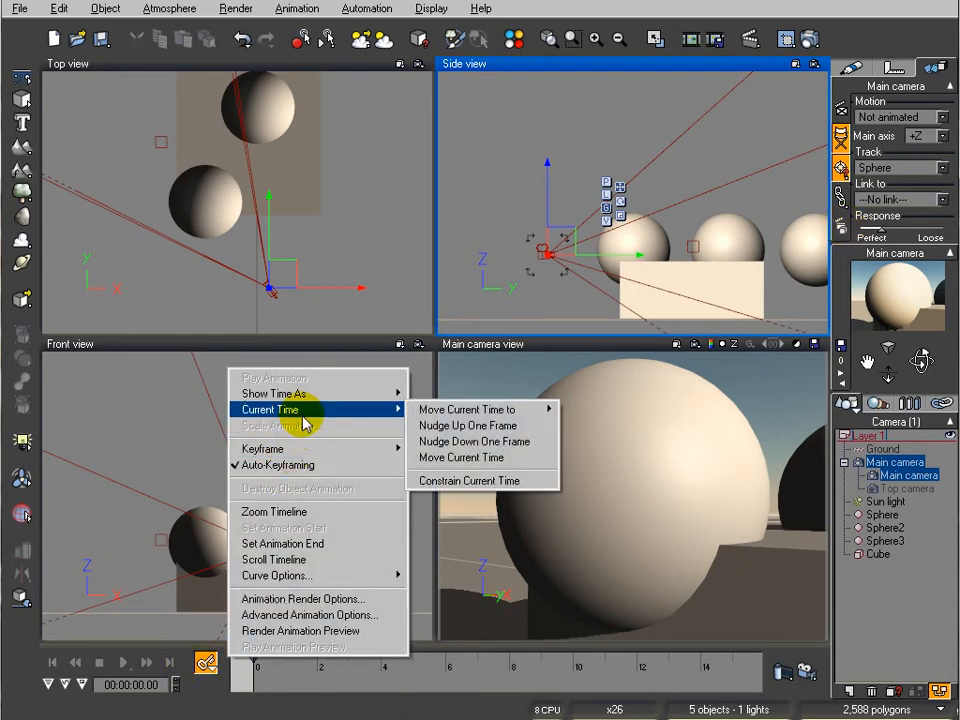
left_click(205, 672)
left_click(285, 493)
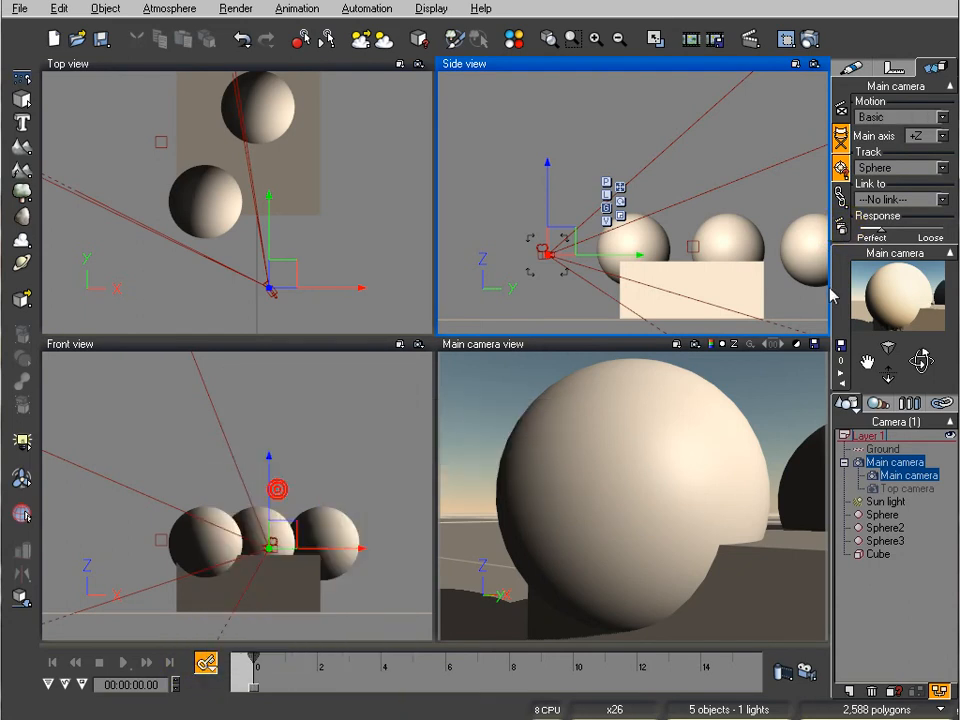
- Examine the main camera's motion, repeat, spin and vibrate options in the Animation Toolbox and leave it without changes
left_click(843, 229)
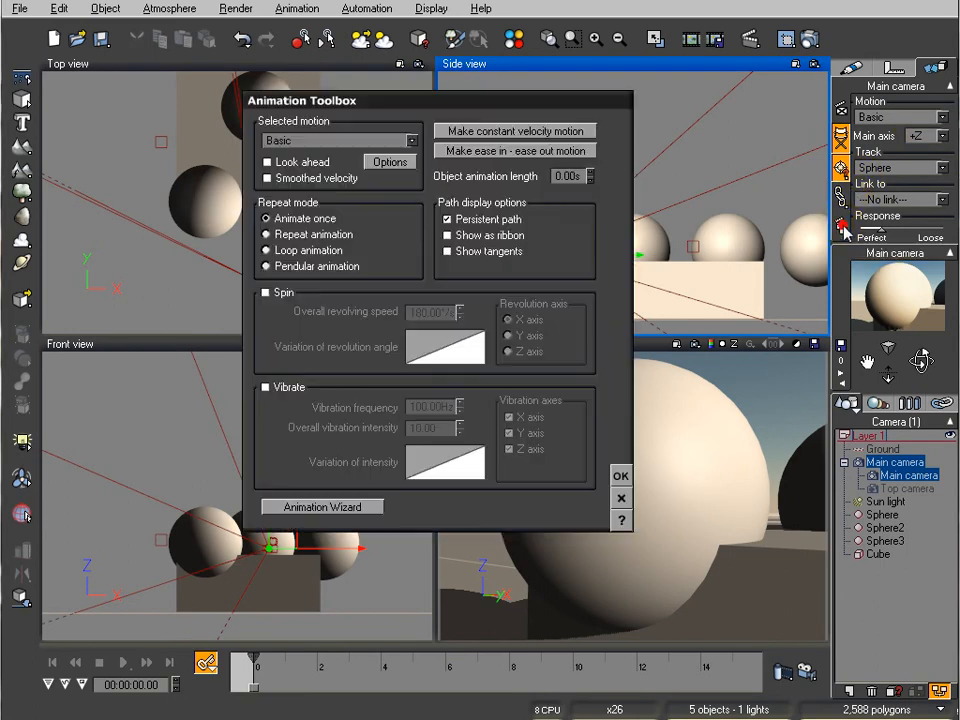
left_click_drag(418, 100, 491, 97)
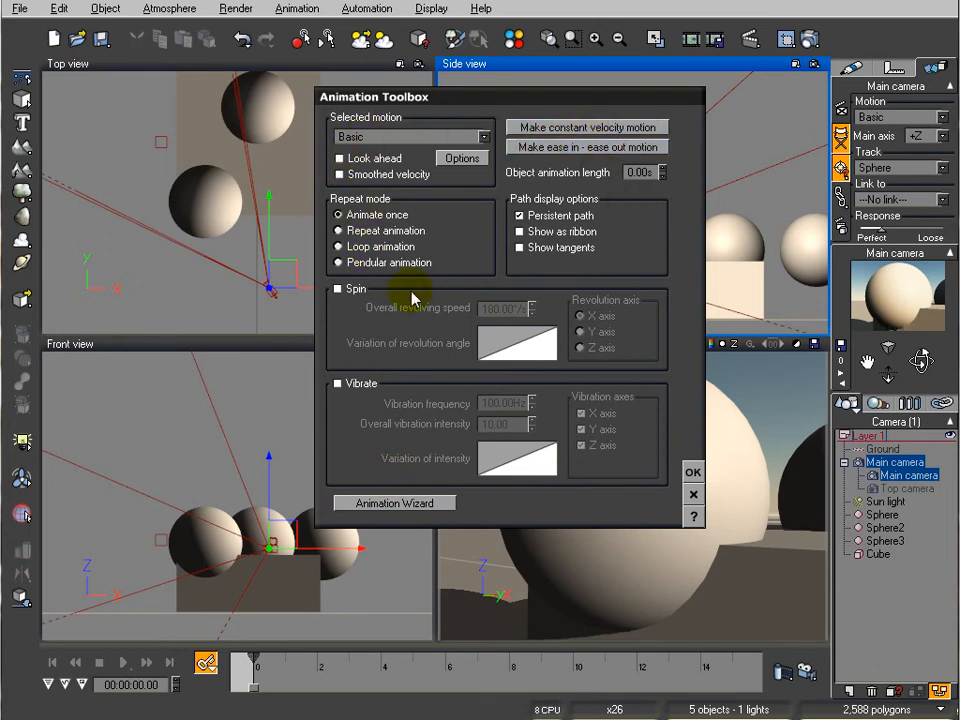
left_click(692, 496)
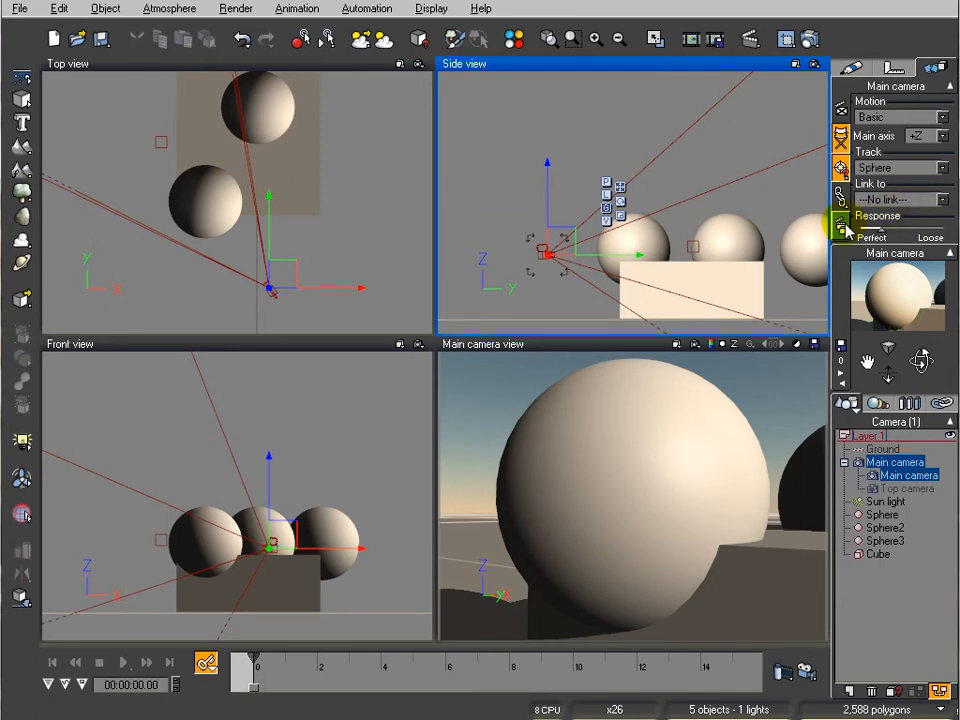
- Delete Sphere2, Sphere3 and the cube from the scene
scroll(320, 200, "down", 4)
left_click_drag(321, 86, 240, 198)
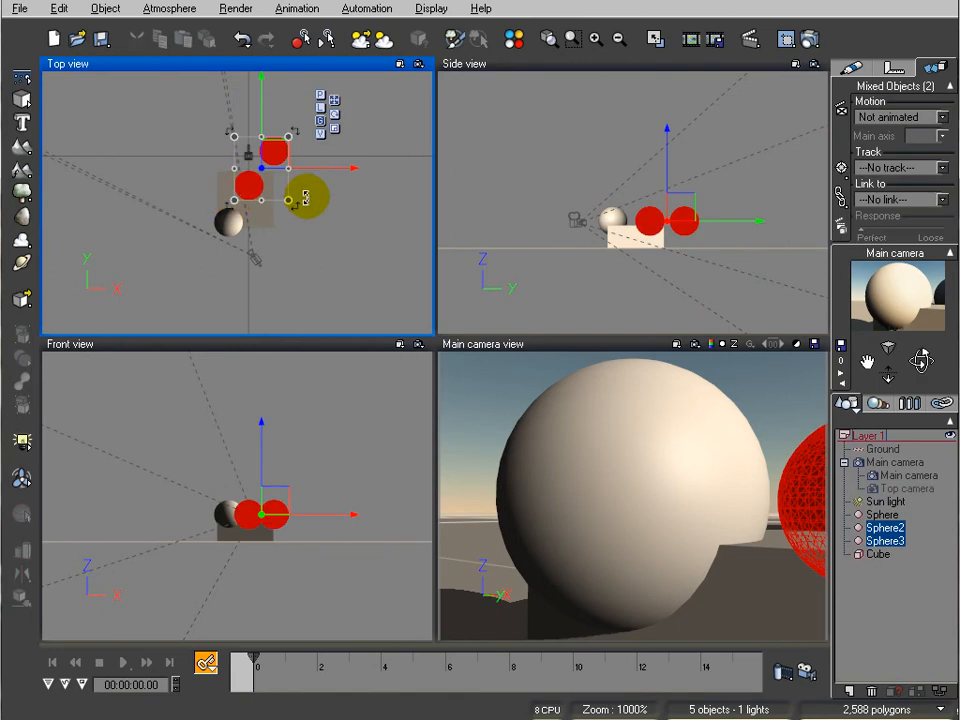
key("Delete")
left_click(253, 185)
key("Delete")
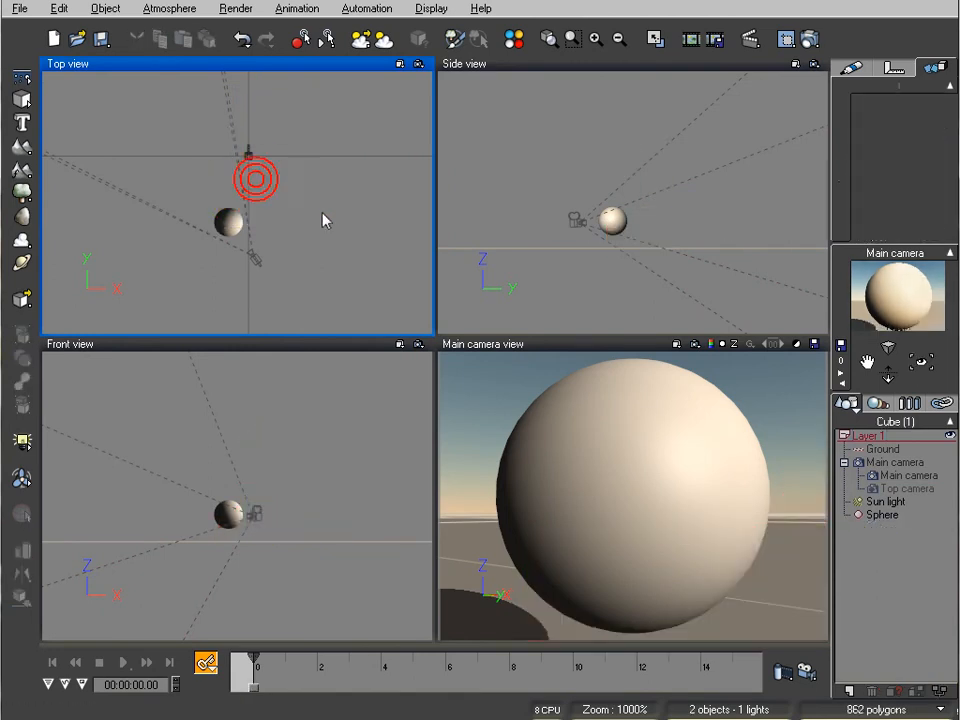
- Move the sphere diagonally away from the main camera, toward -X and +Y
left_click(236, 222)
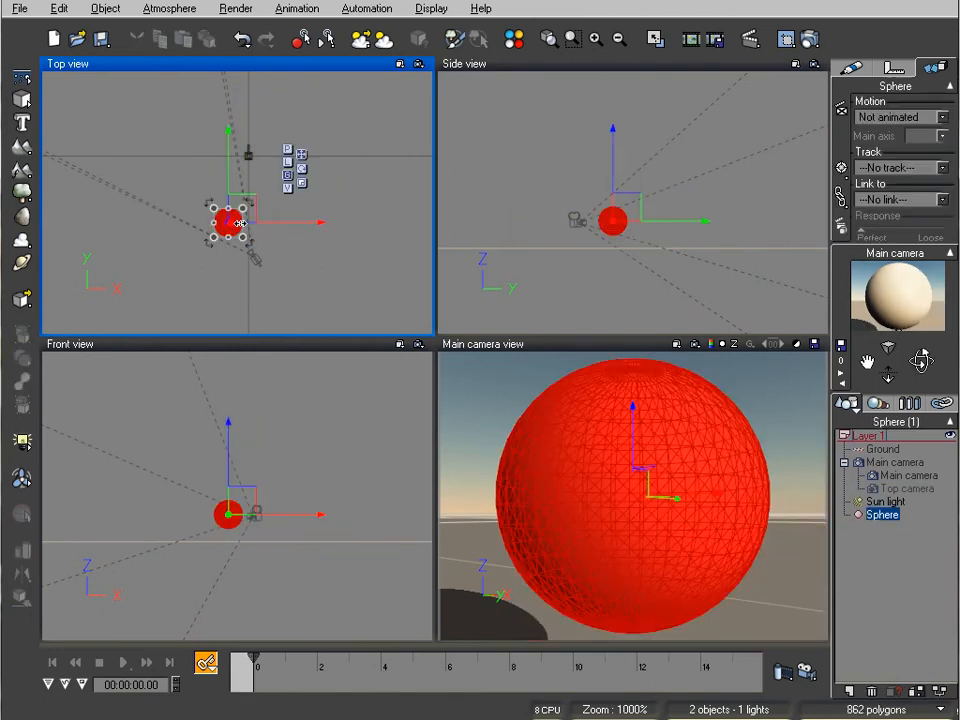
left_click_drag(247, 203, 176, 160)
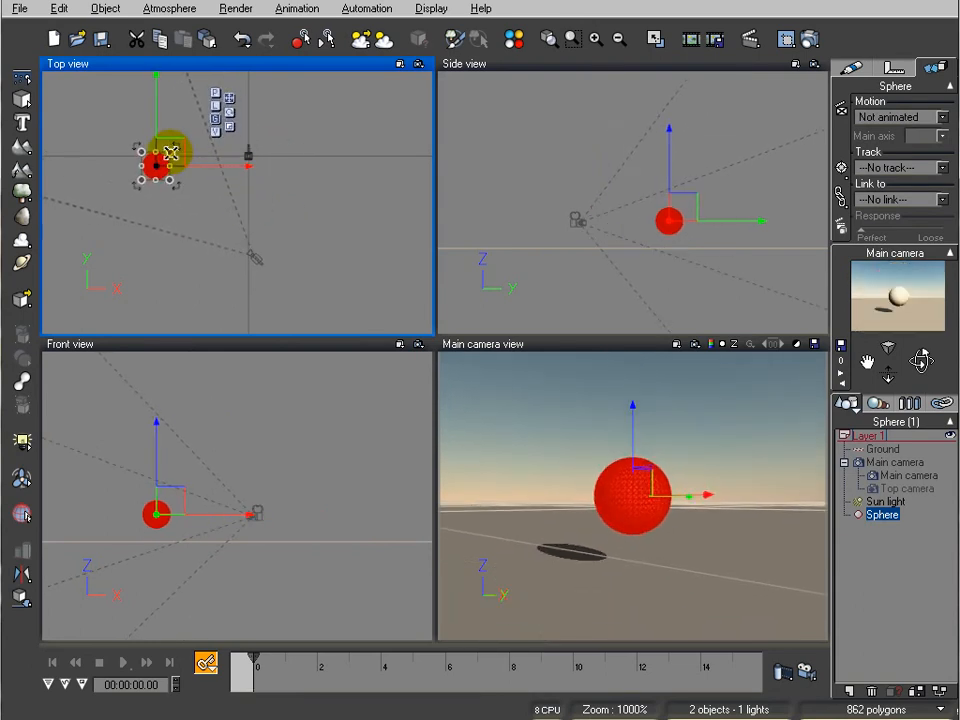
right_click_drag(279, 179, 356, 208)
scroll(360, 210, "down", 2)
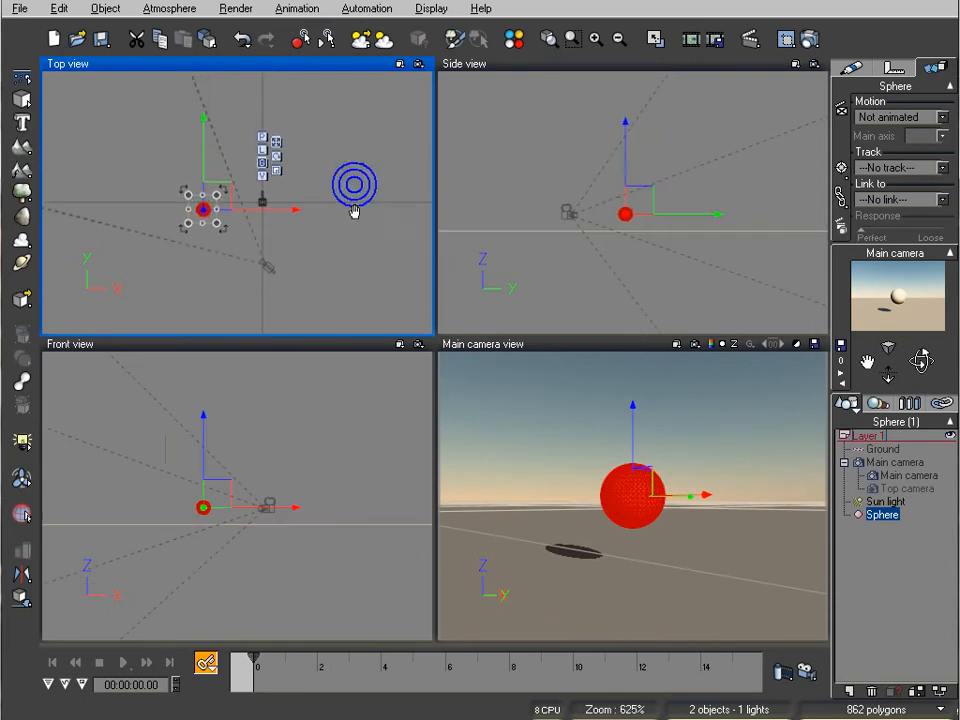
- Add a terrain, move it behind the sphere and stretch it wide along the X axis
left_click(24, 147)
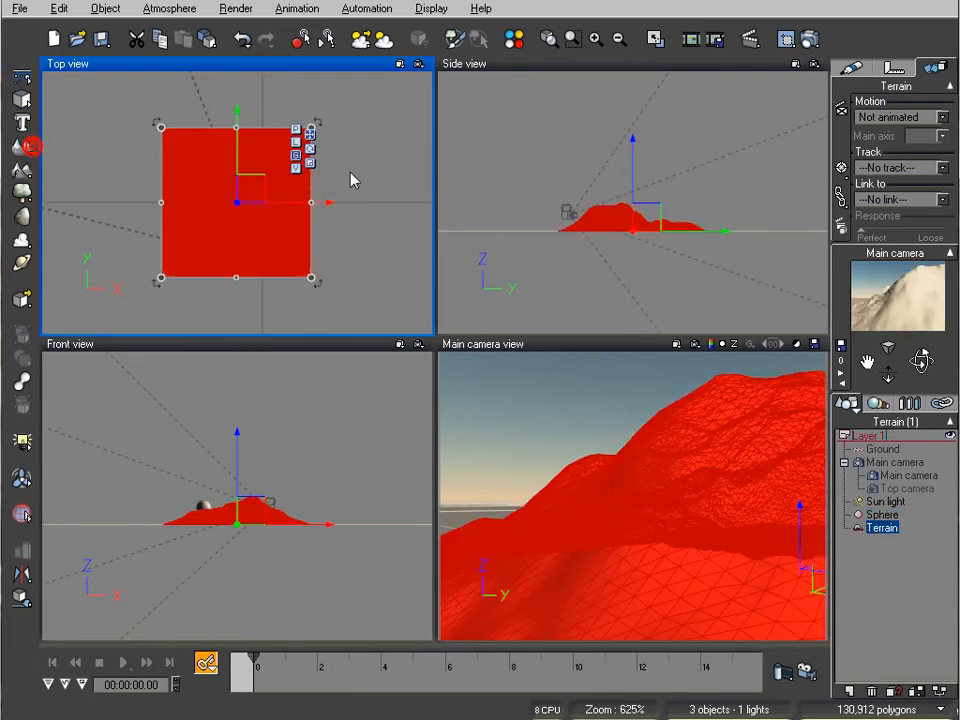
left_click_drag(251, 185, 206, 98)
left_click_drag(266, 118, 435, 100)
left_click_drag(113, 110, 20, 95)
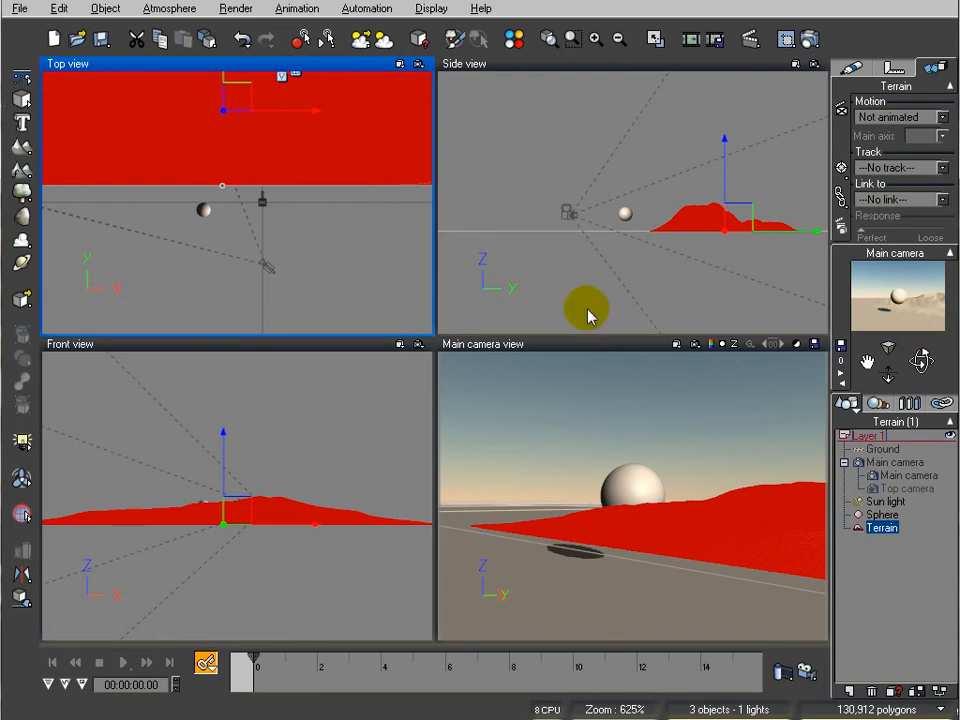
- Add a keyframe to all of the sphere's properties at time 0 and nudge the sphere slightly toward the terrain
left_click(882, 514)
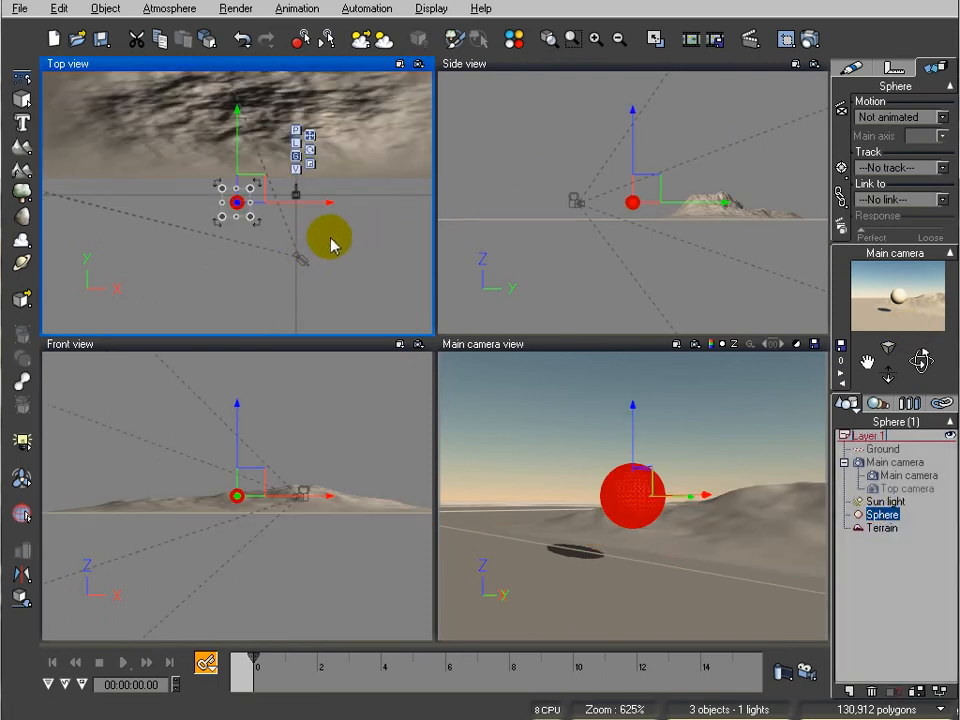
left_click(206, 662)
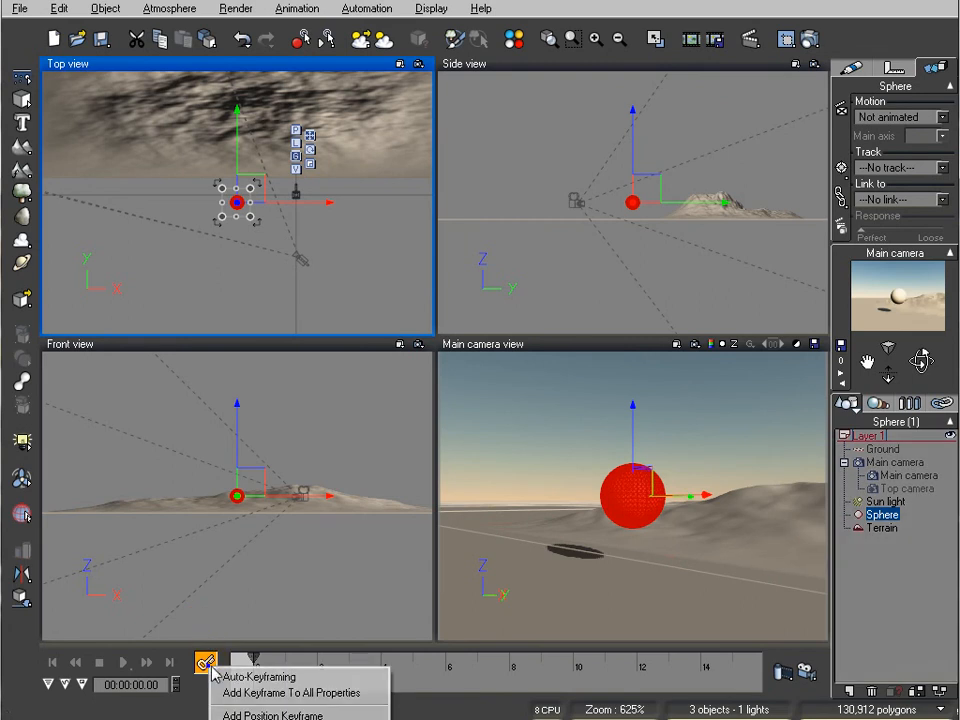
left_click(292, 693)
mouse_move(268, 186)
left_mouse_down()
mouse_move(251, 189)
mouse_move(281, 161)
mouse_move(261, 167)
mouse_move(265, 178)
left_mouse_up()
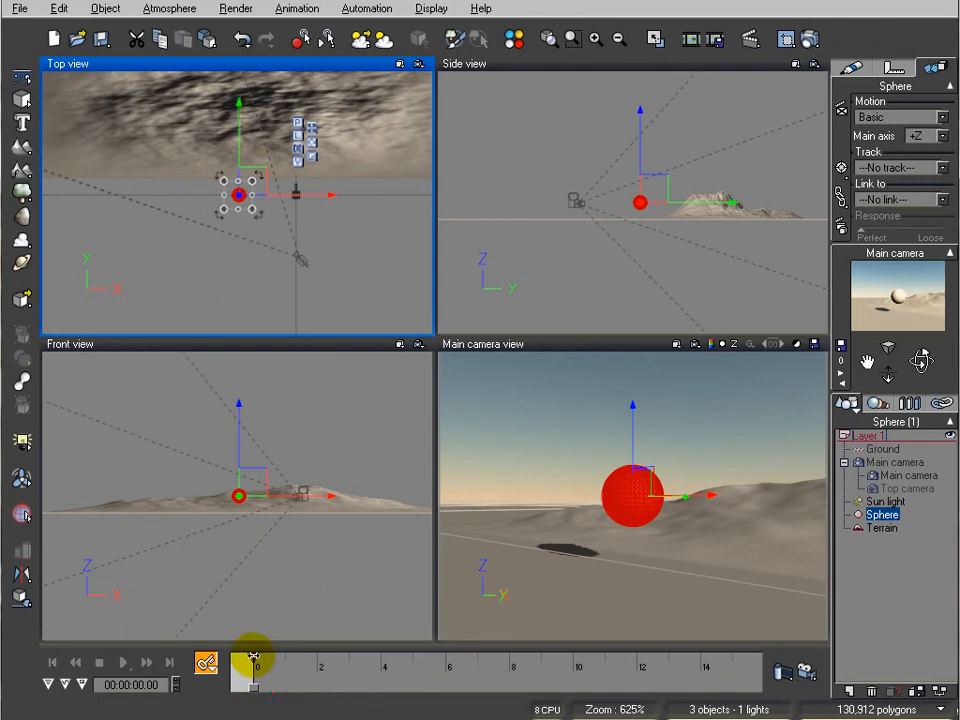
- Animate the sphere across the front of the terrain toward +X, with position keyframes at about 1 s and 2.09 s
left_click_drag(277, 657, 285, 658)
left_click_drag(267, 171, 286, 163)
left_click_drag(285, 657, 319, 657)
left_click_drag(286, 163, 378, 158)
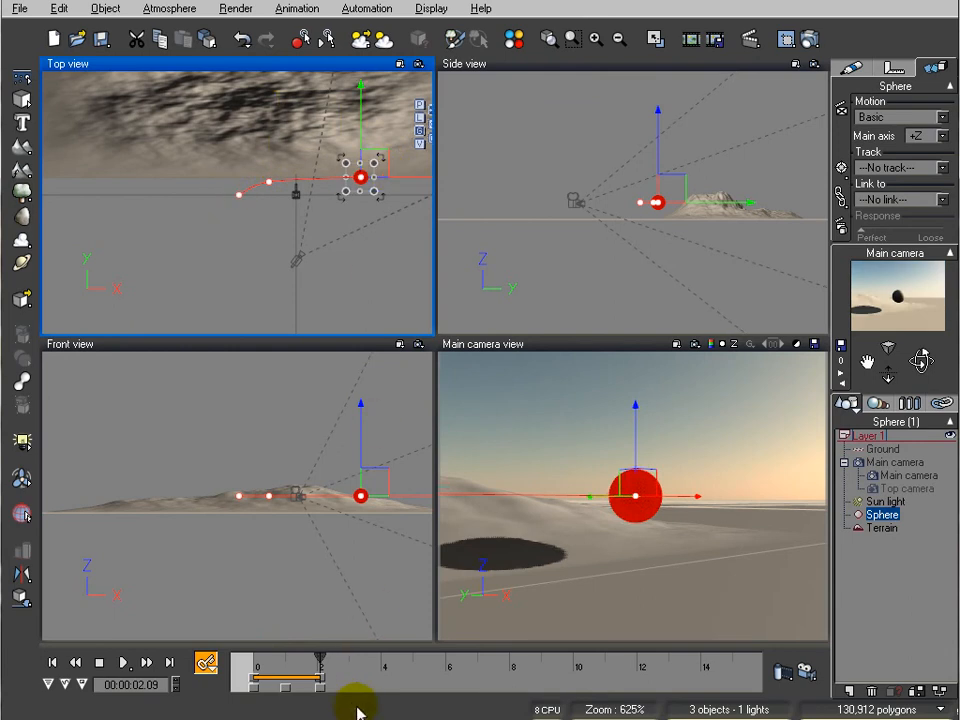
- Add a sphere keyframe at 3.17 s, bringing it back level with the camera along Y and raising it above the camera
left_click_drag(338, 654, 357, 654)
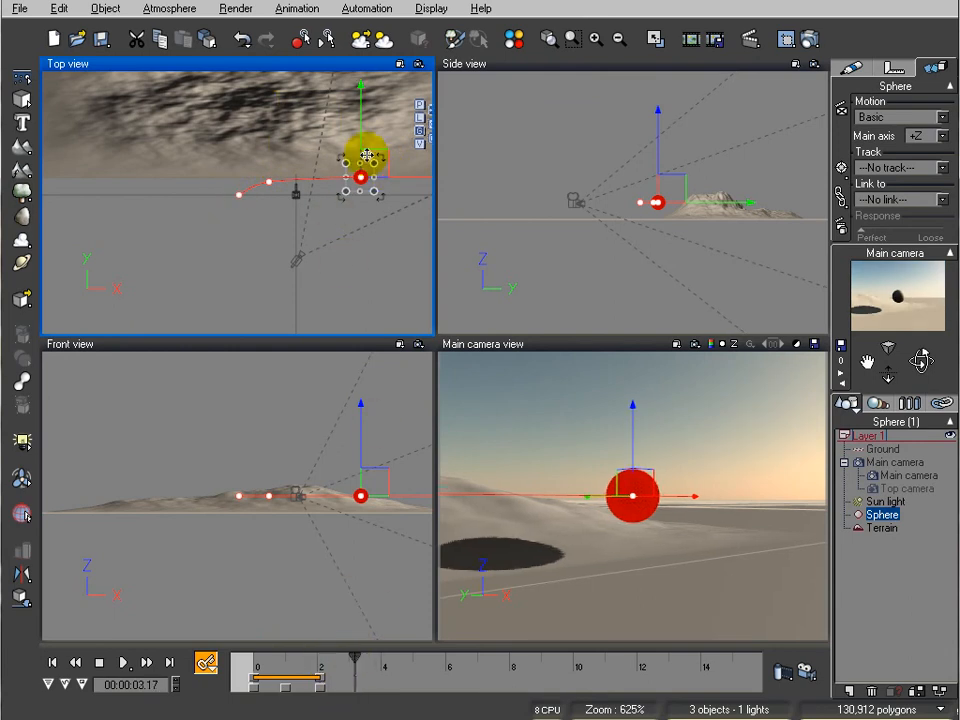
left_click_drag(375, 156, 364, 217)
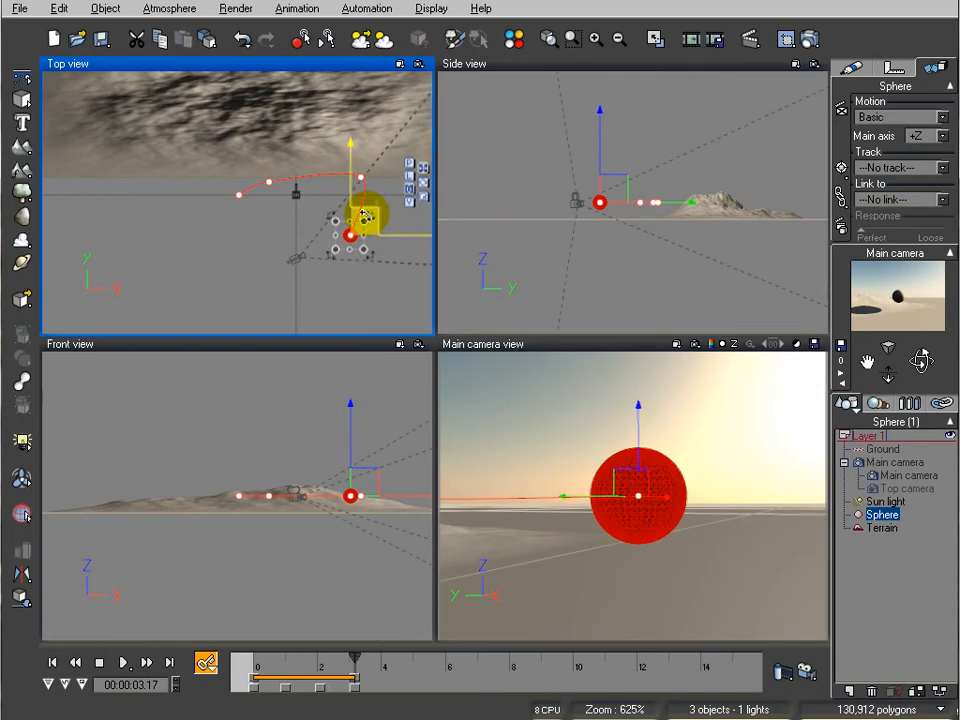
left_click(617, 165)
mouse_move(617, 162)
left_mouse_down()
mouse_move(619, 180)
mouse_move(623, 145)
mouse_move(619, 152)
left_mouse_up()
- Add a sphere keyframe at 4.13 s, moving it over the terrain beyond its starting X position and lowering it slightly
left_click_drag(354, 651, 377, 657)
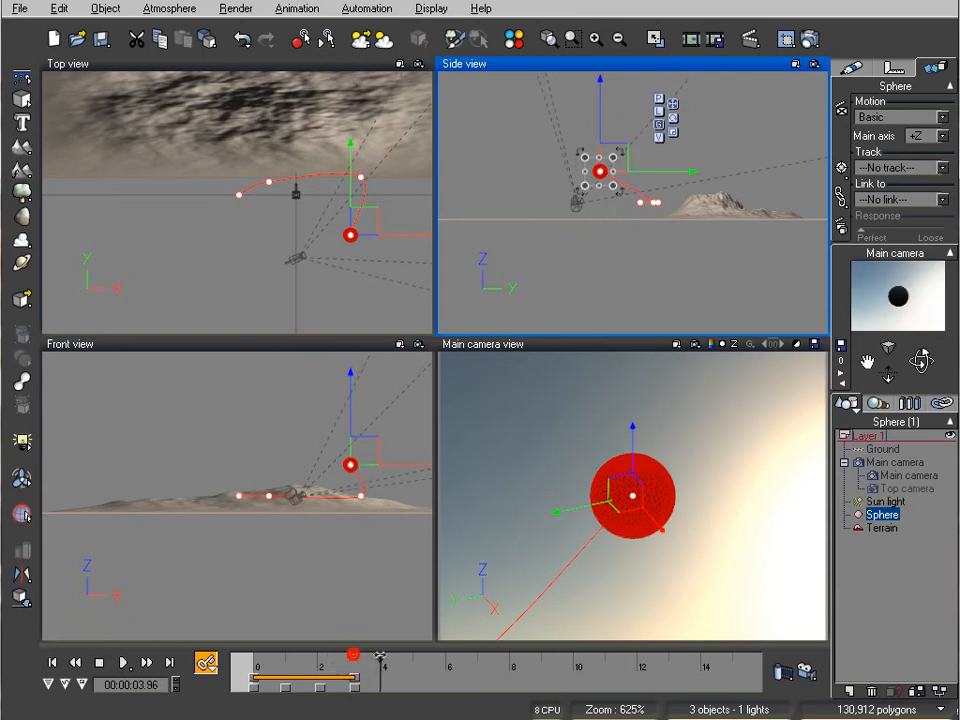
left_click(366, 214)
left_click_drag(364, 216, 213, 123)
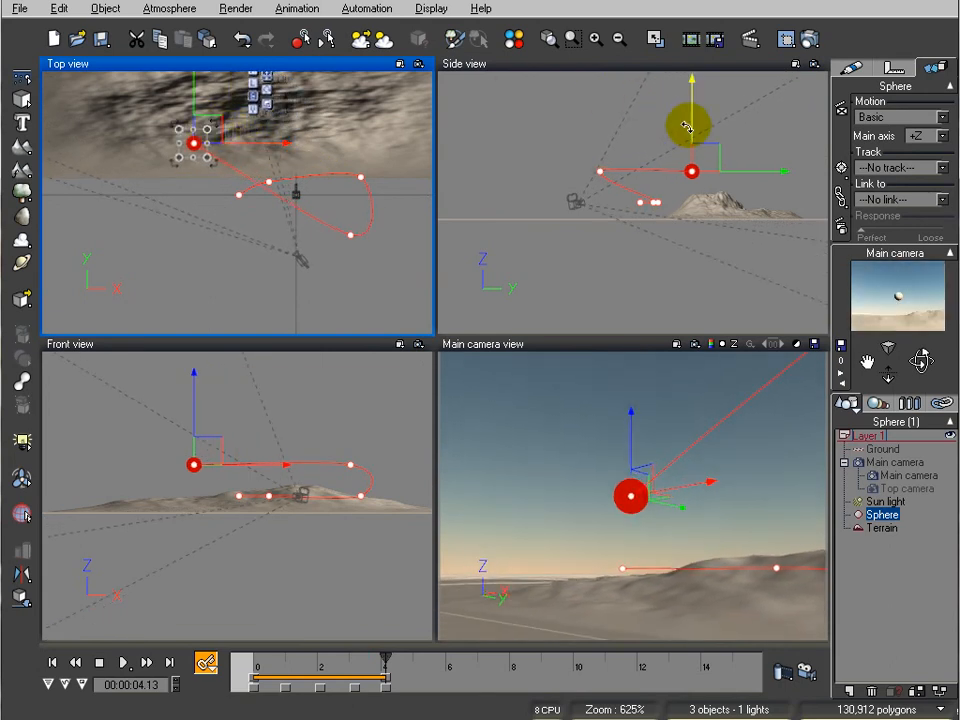
left_click_drag(710, 151, 713, 165)
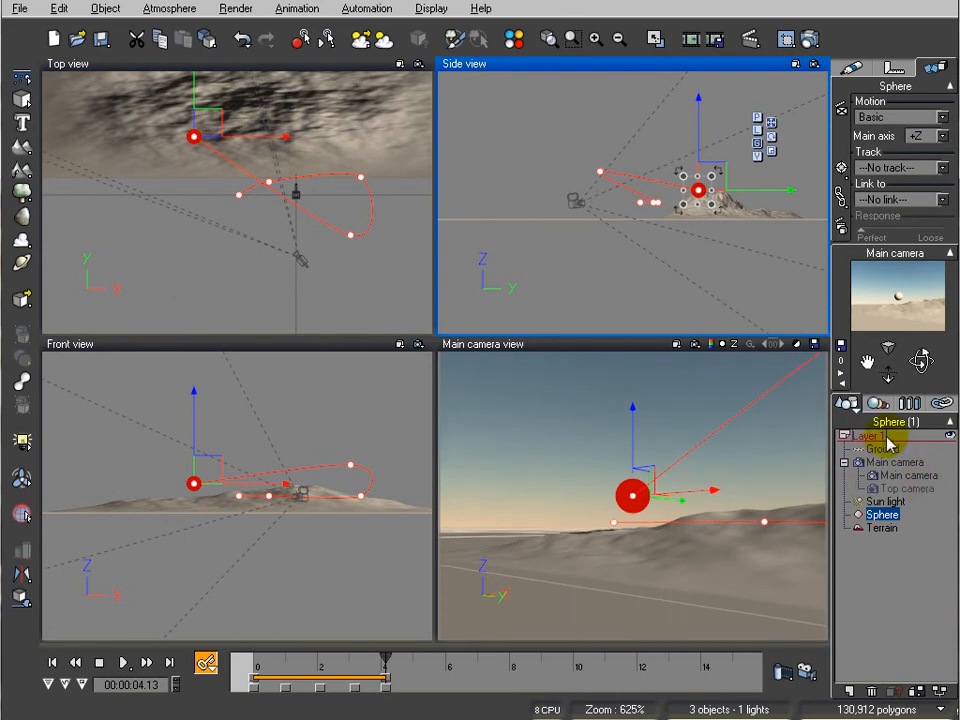
- Scrub the animation between 4.13 s and 1.46 s, and up to 2.09 s with the main camera selected, to review its tracking
left_click(529, 474)
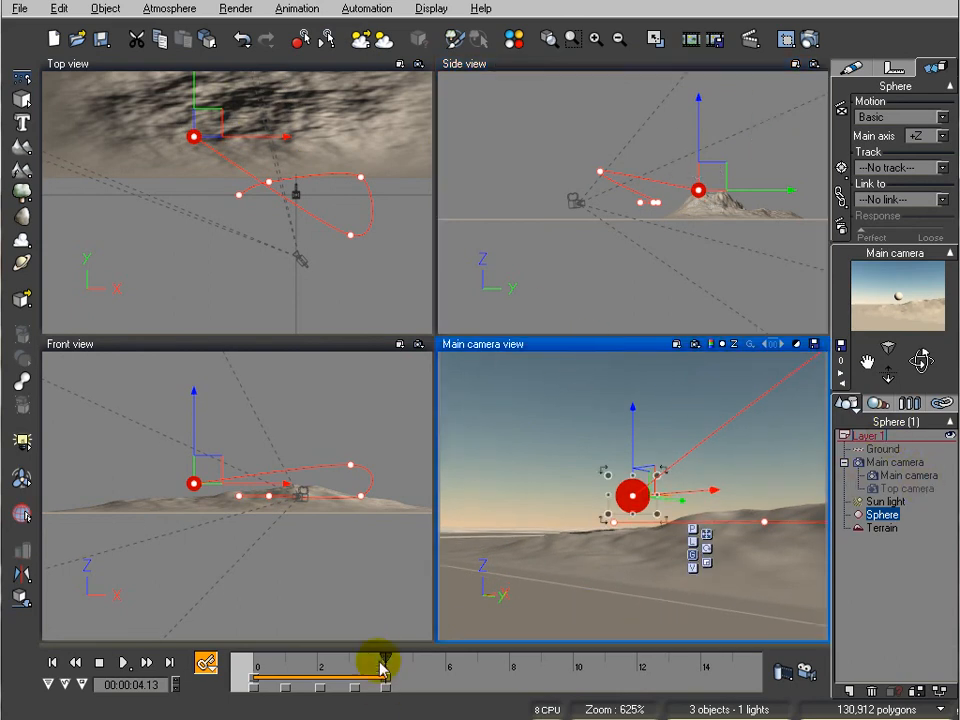
left_click_drag(388, 656, 300, 655)
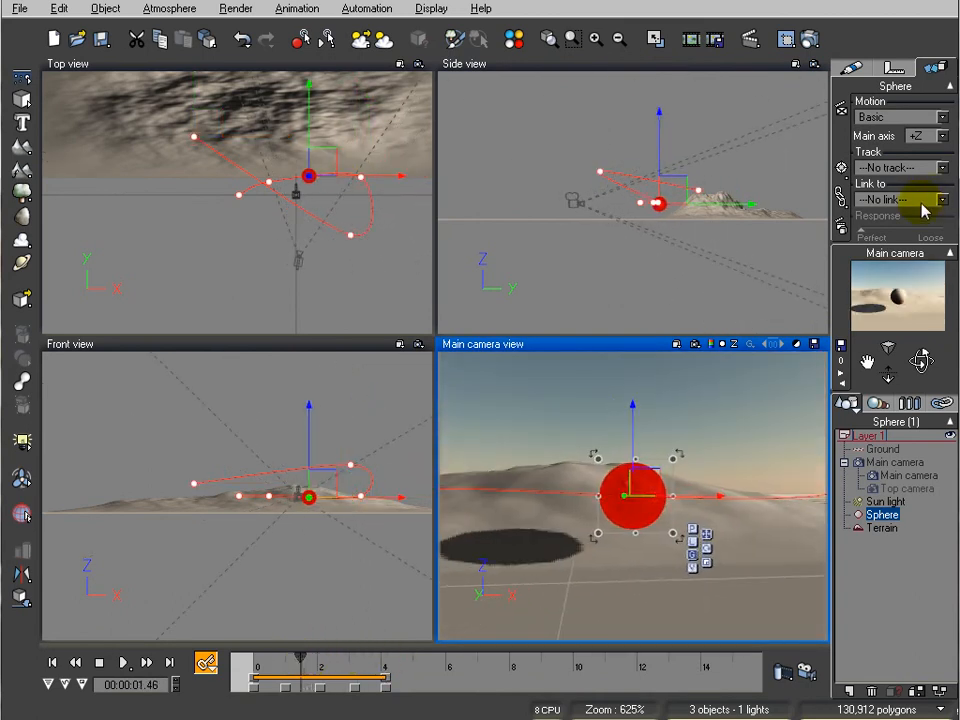
left_click(870, 462)
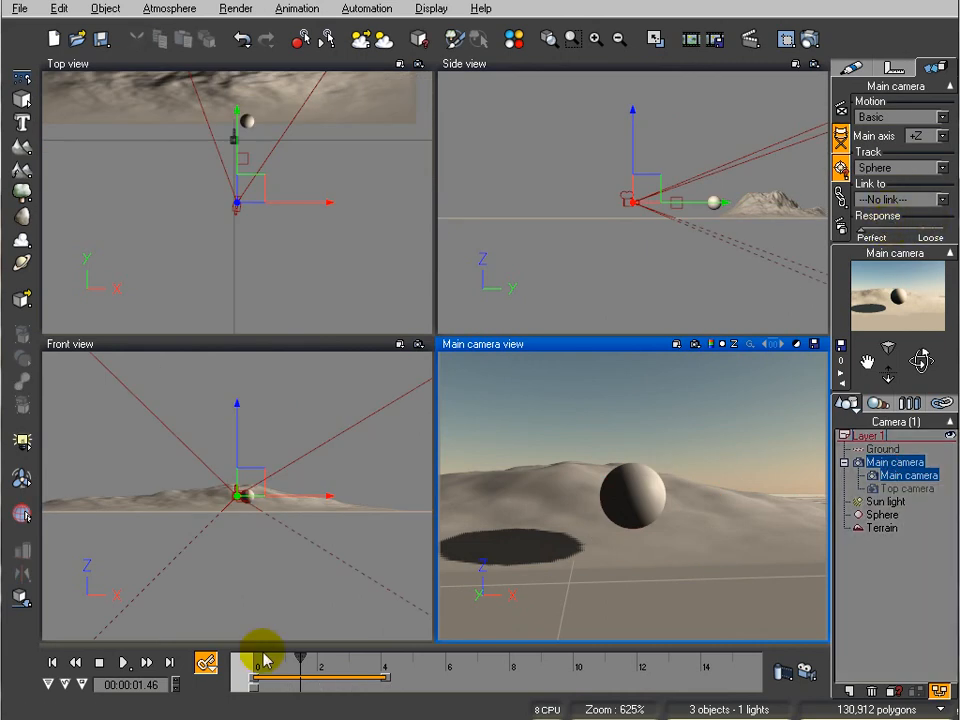
left_click_drag(298, 656, 312, 655)
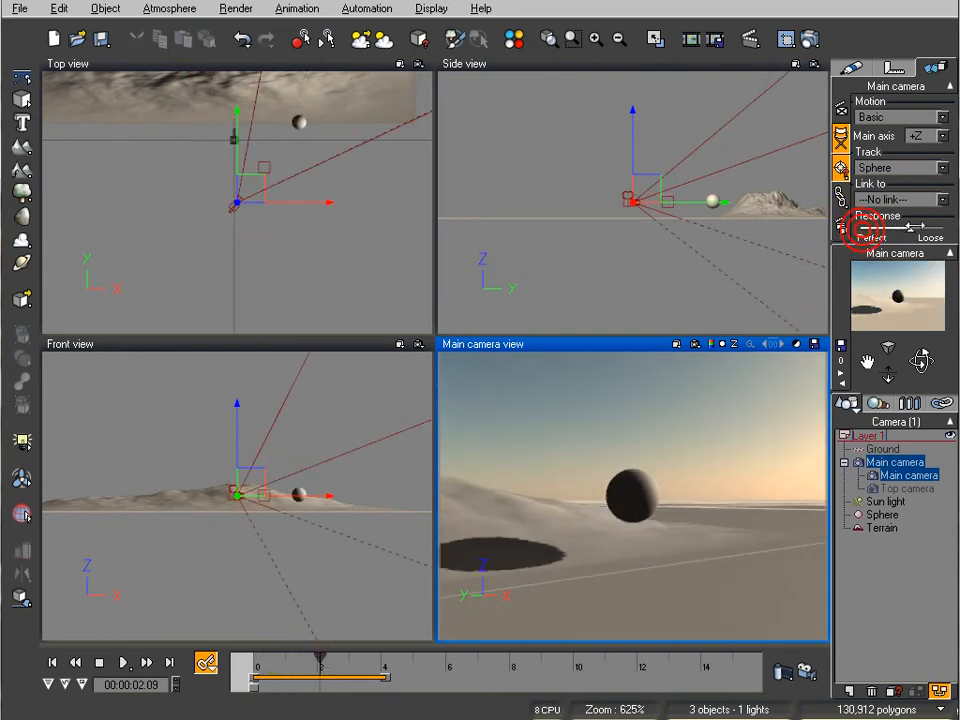
- Scrub the animation with a looser tracking response on the main camera, and reduce the response to about a quarter of the way from Perfect
left_click_drag(320, 657, 346, 653)
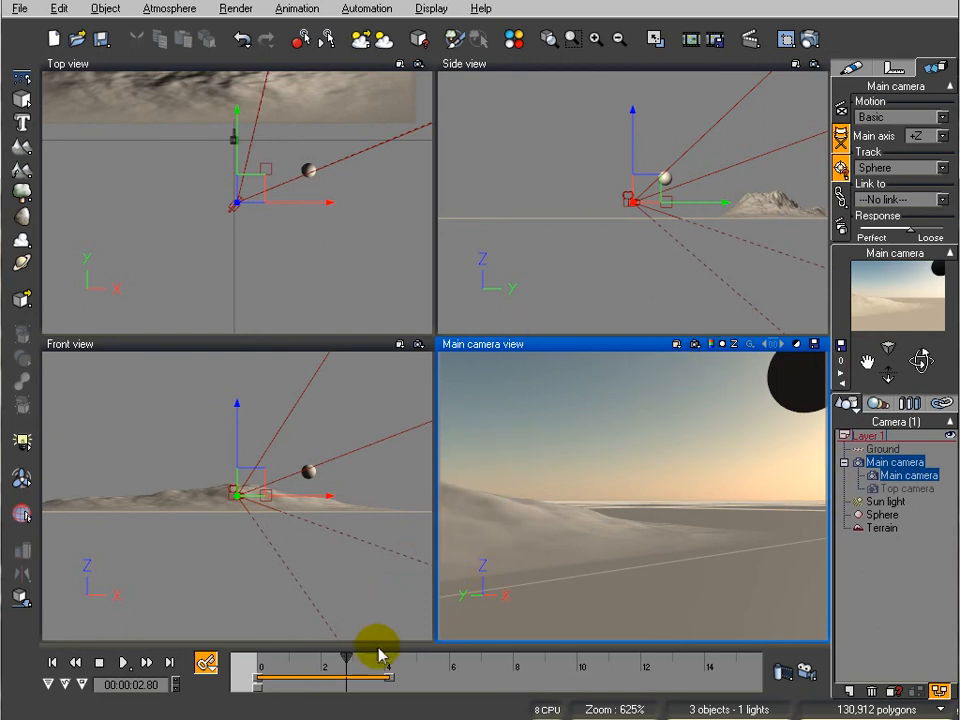
left_click_drag(346, 659, 391, 664)
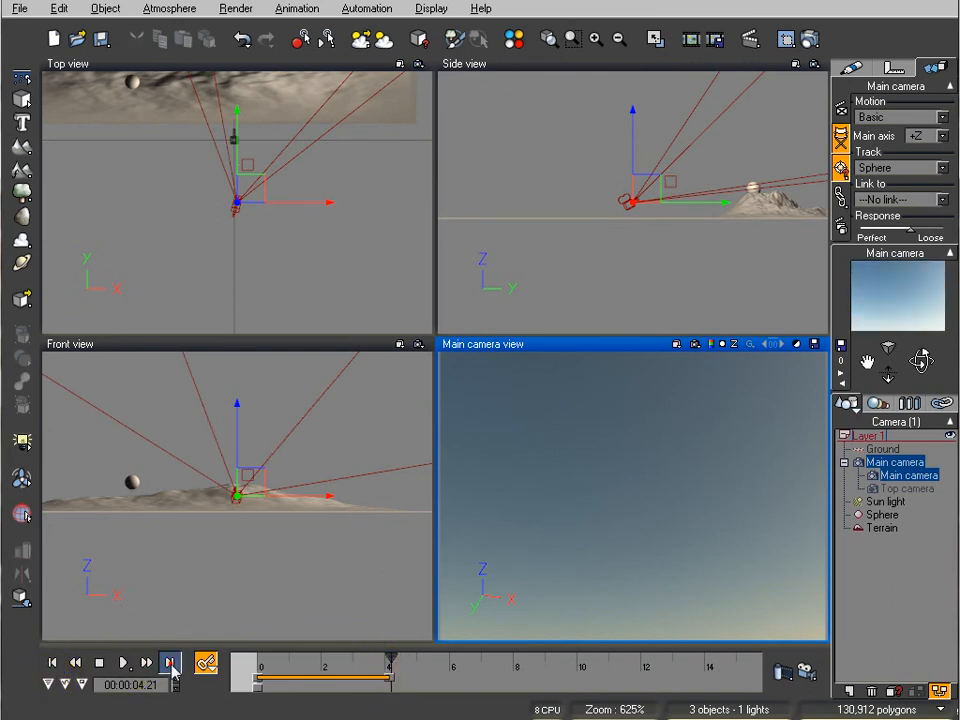
left_click(205, 661)
left_click_drag(900, 224, 894, 223)
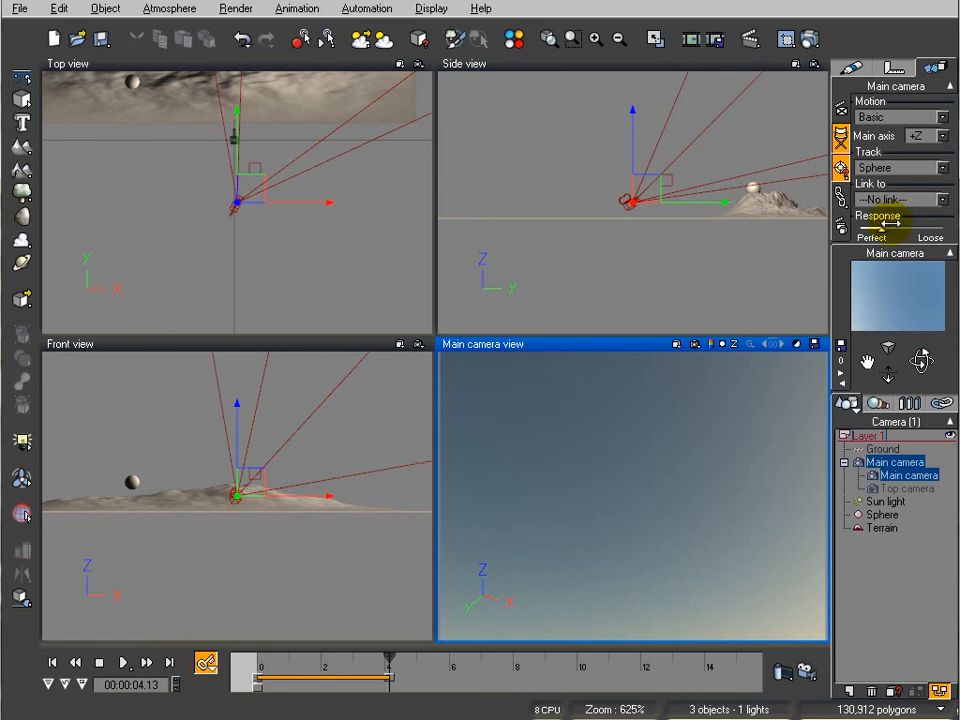
mouse_move(390, 657)
left_mouse_down()
mouse_move(264, 655)
mouse_move(240, 645)
mouse_move(375, 651)
left_mouse_up()
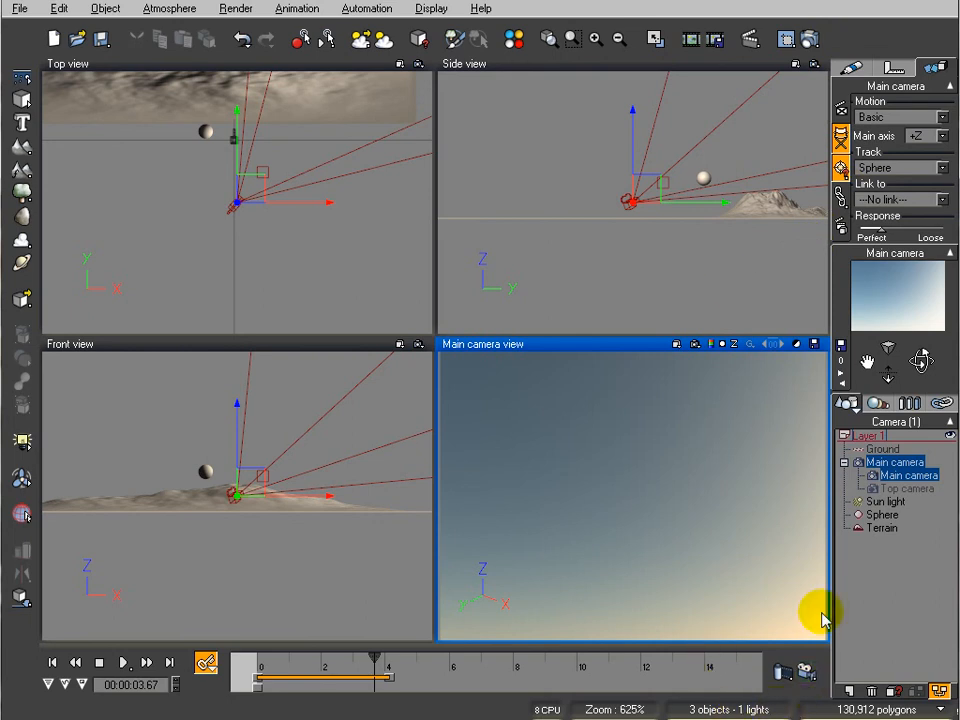
- Render the entire animation at Broadcast quality, 24 frames per second and 640x480, proceeding past the disk space warning
left_click(806, 678)
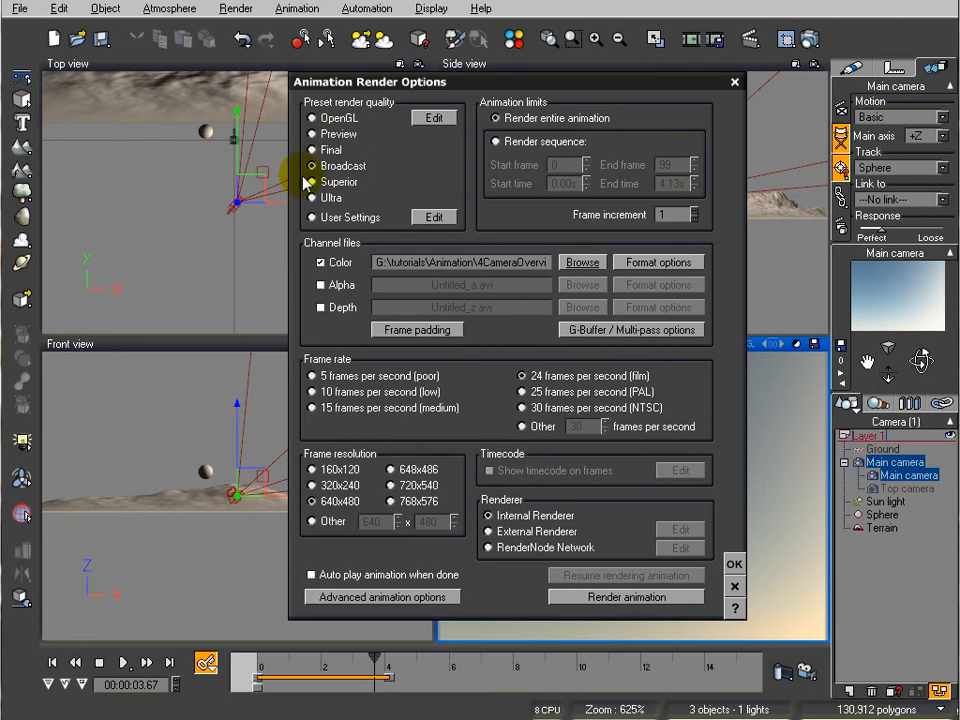
left_click(667, 599)
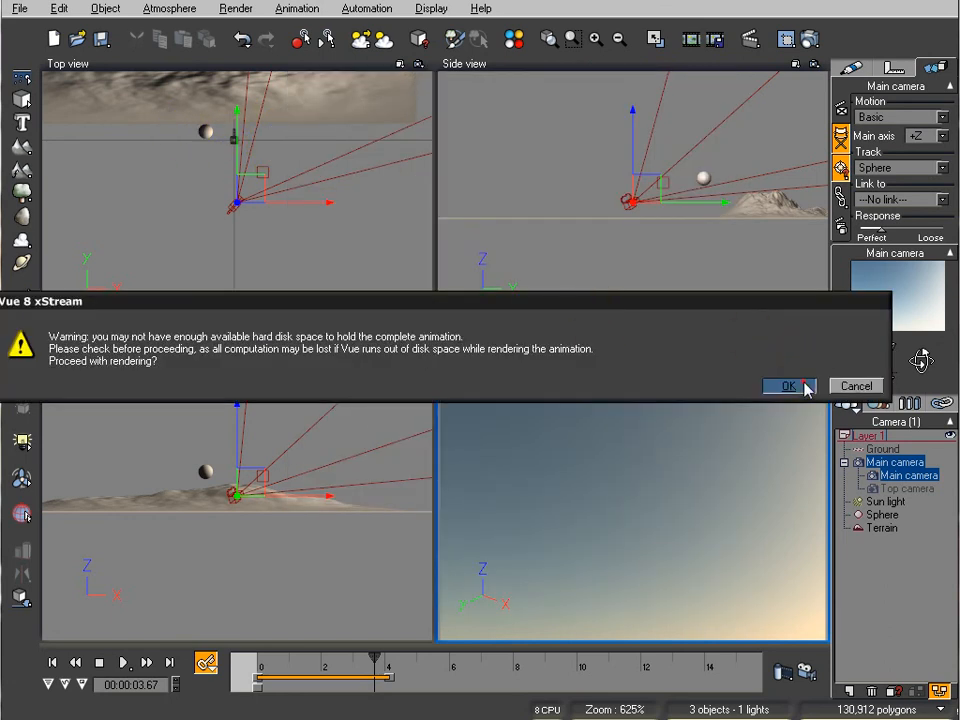
left_click(807, 388)
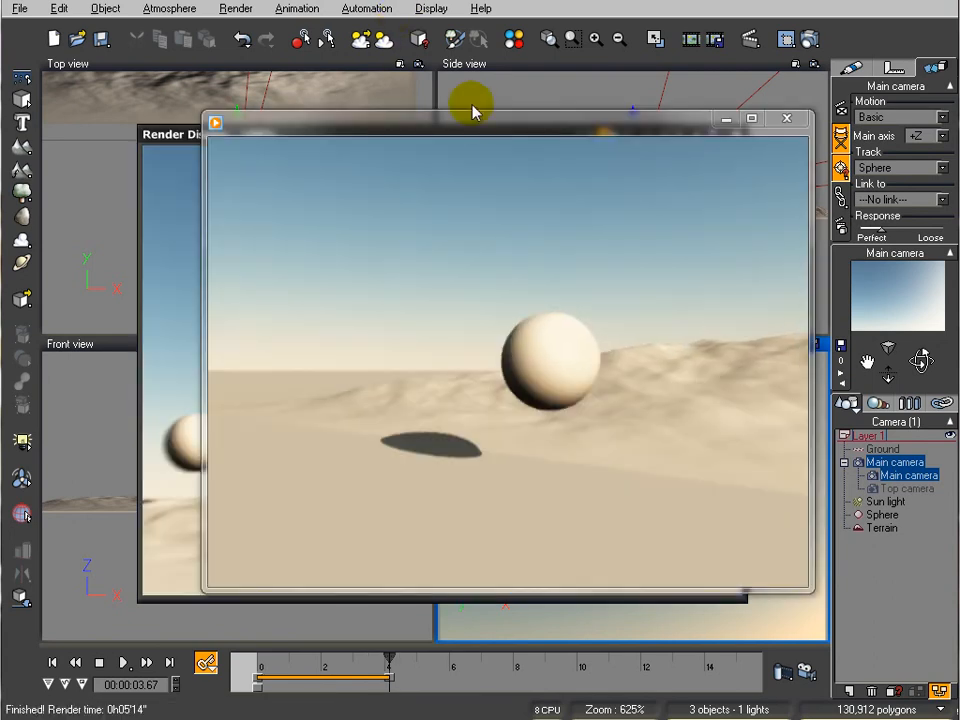
- Play back the rendered 4CameraOverview clip and compare the camera's tracking with the timeline at 2.21 s
left_click_drag(472, 120, 392, 131)
left_click(439, 574)
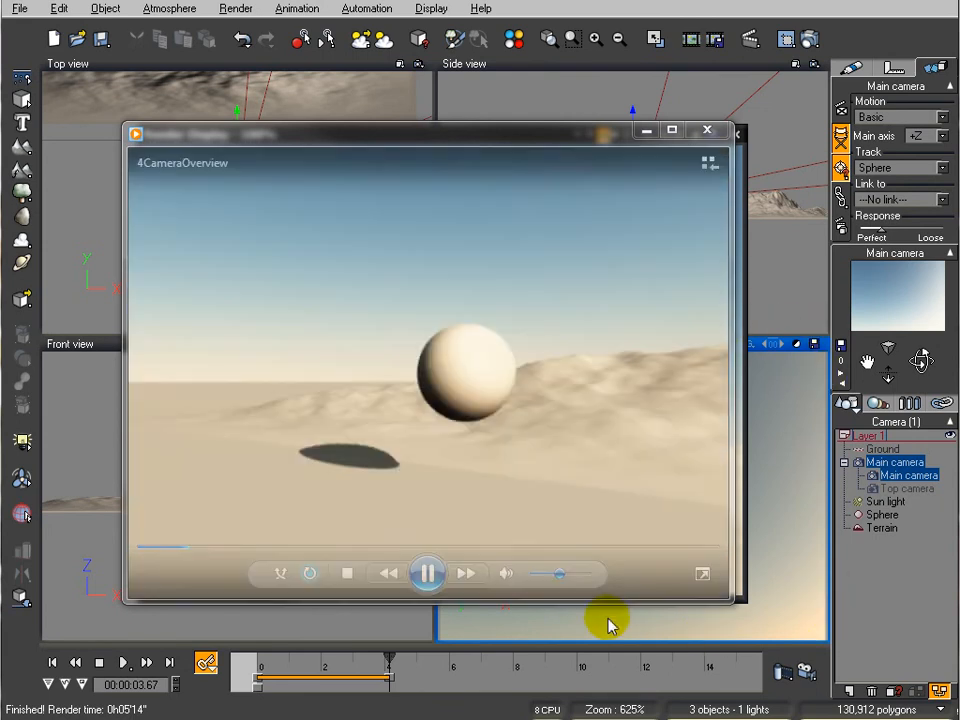
left_click(707, 130)
left_click(735, 134)
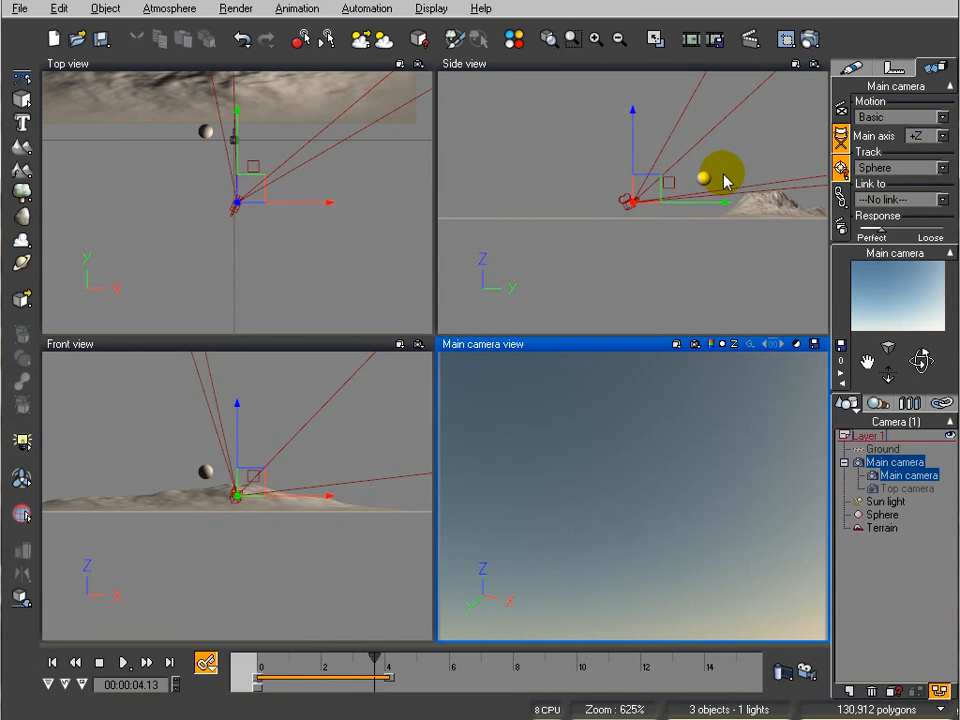
left_click_drag(375, 658, 328, 662)
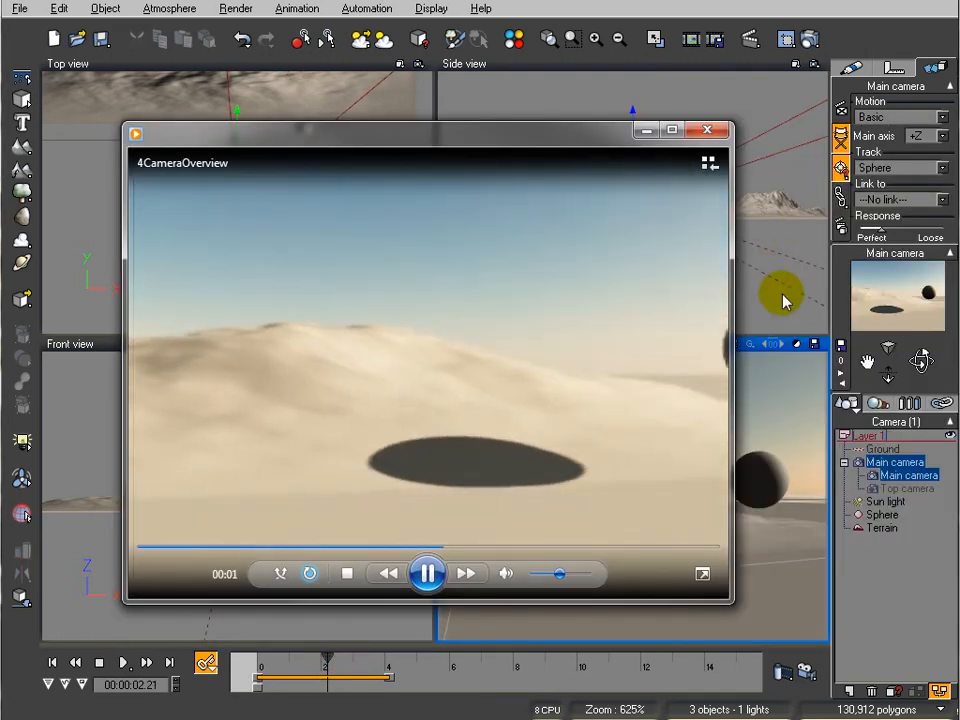
left_click(707, 130)
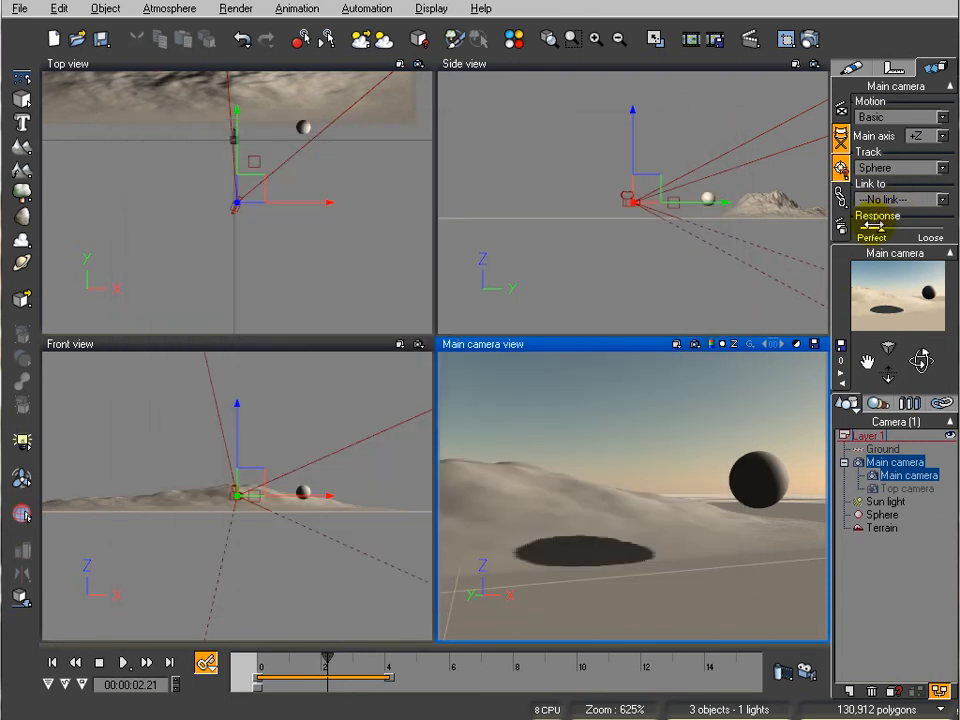
- Return the main camera's tracking response to Perfect, check the tracking from the start to 0.38 s, and reselect the main camera
left_click(52, 666)
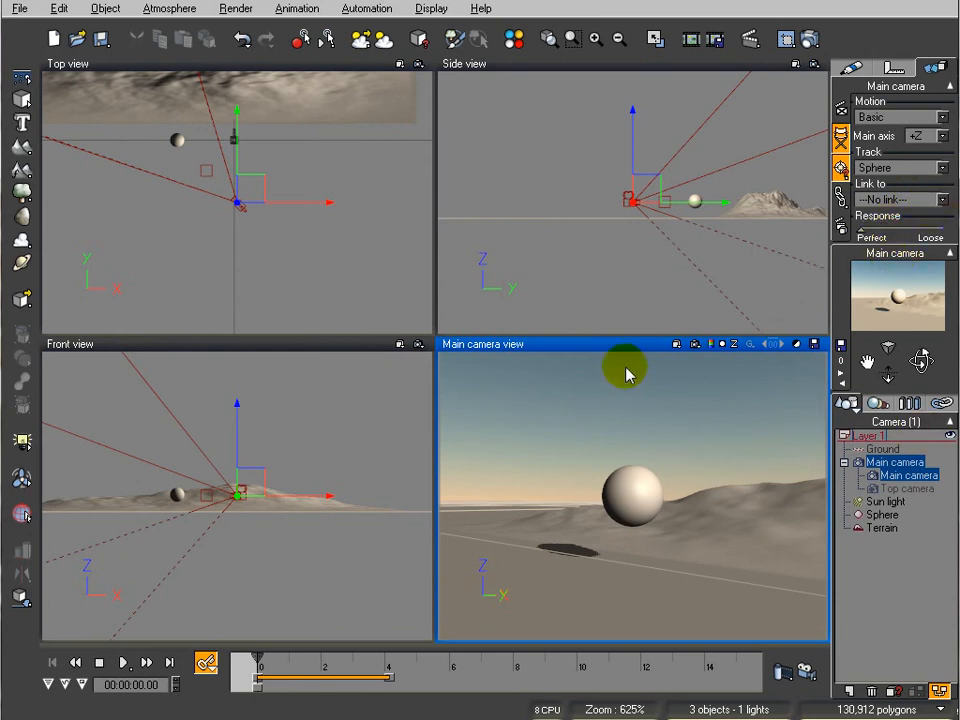
mouse_move(255, 660)
left_mouse_down()
mouse_move(371, 663)
mouse_move(268, 663)
left_mouse_up()
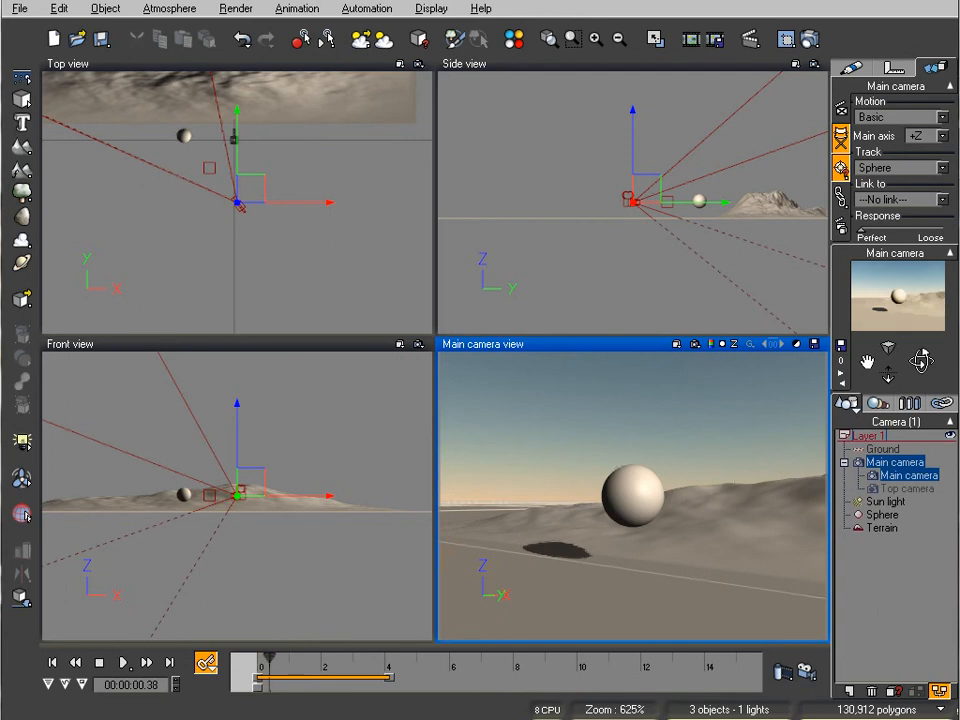
left_click(893, 578)
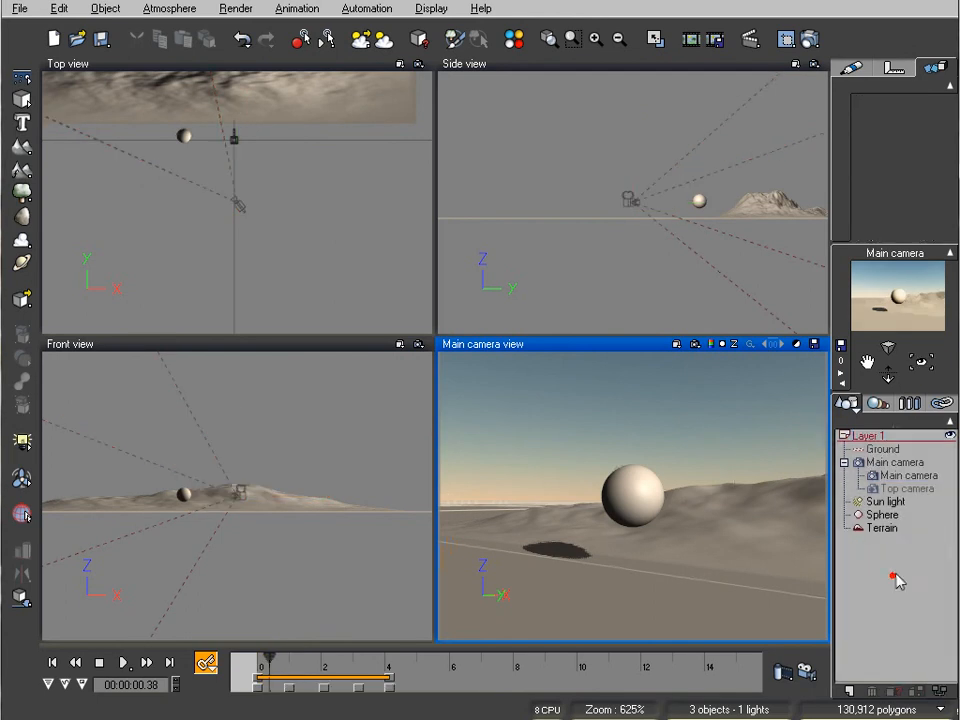
left_click(920, 477)
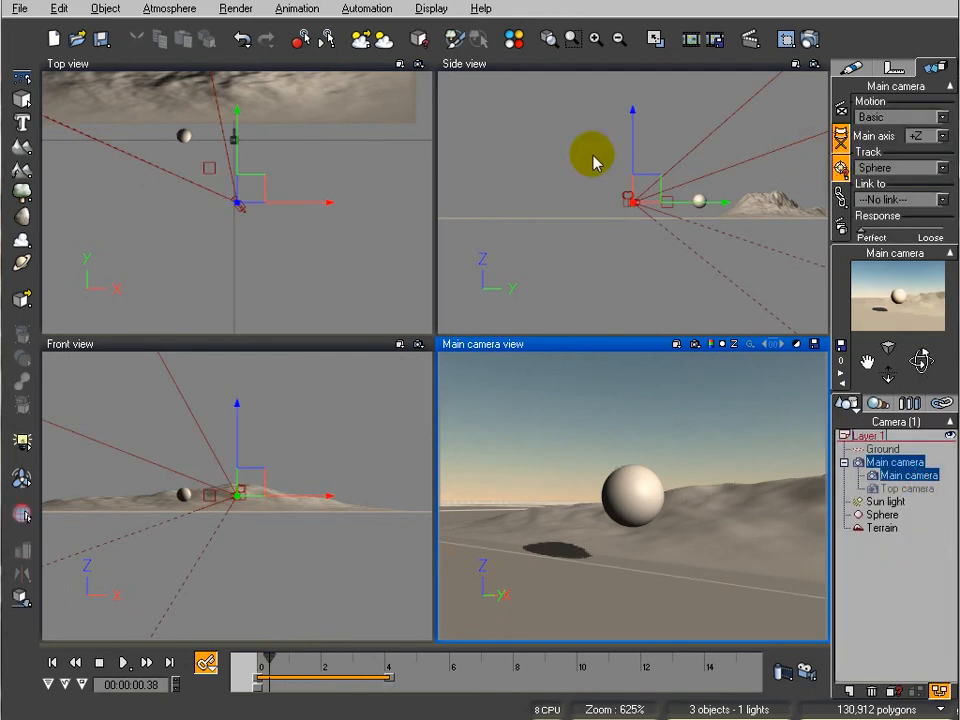